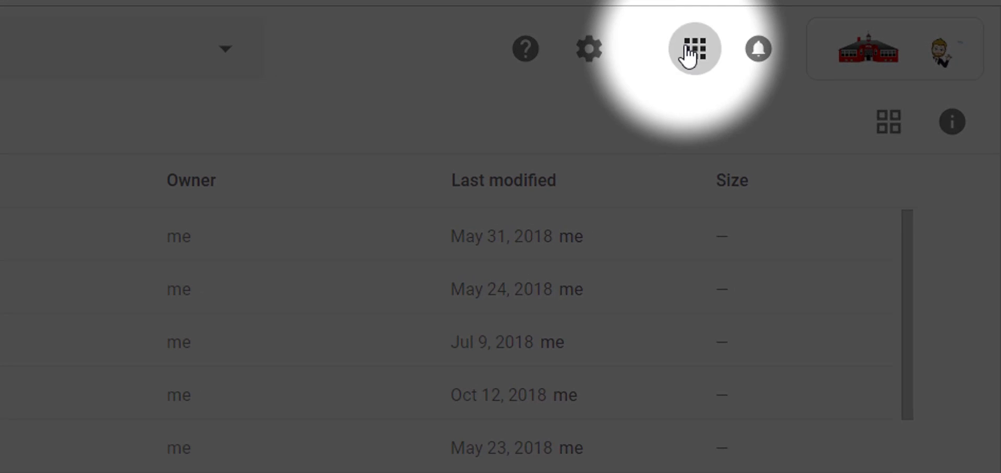
# Step: Open the Google Forms template gallery from Drive to create a new form from a template
pyautogui.click(848, 24)
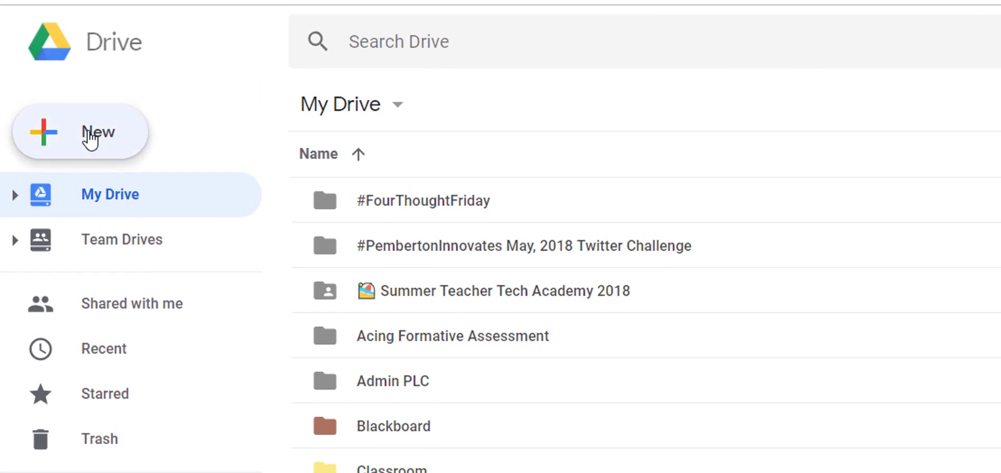
pyautogui.click(89, 137)
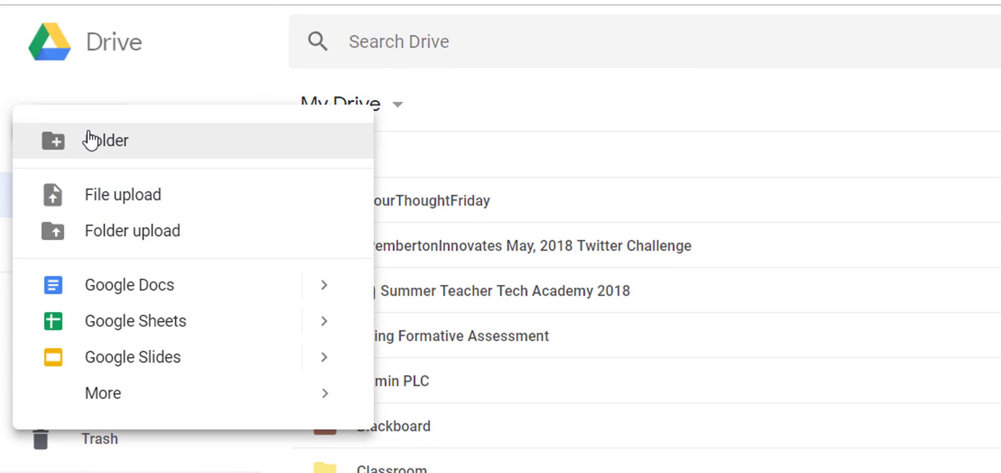
pyautogui.moveTo(89, 396)
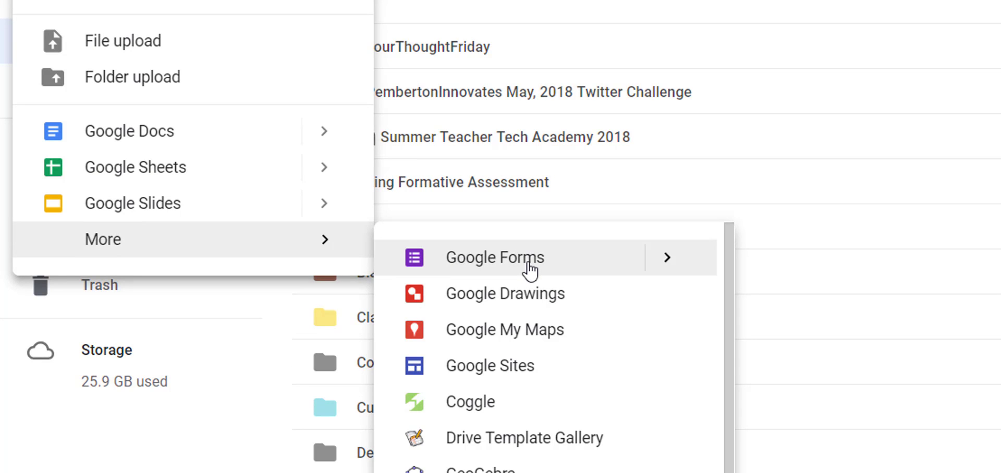
pyautogui.moveTo(669, 263)
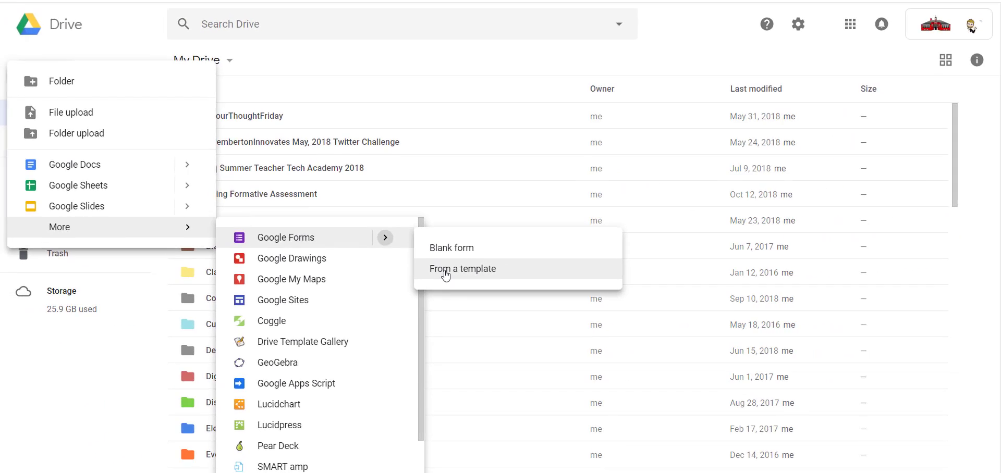
pyautogui.click(446, 275)
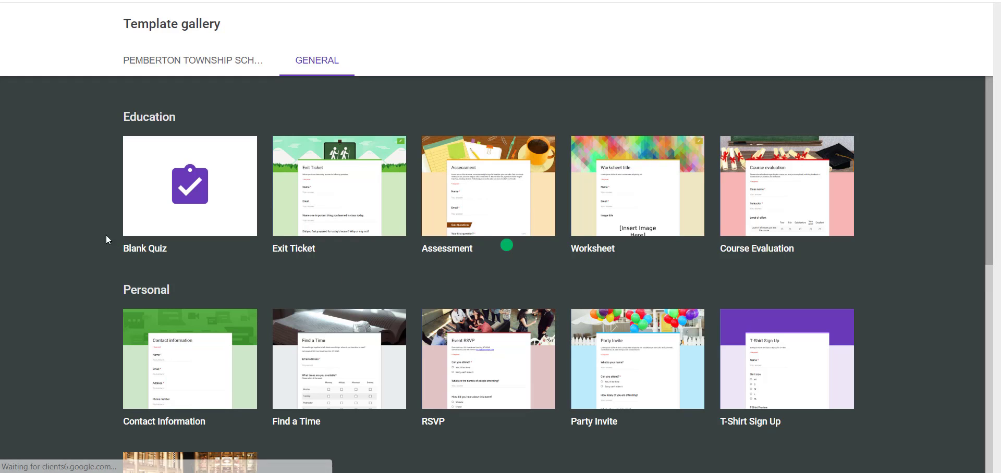
# Step: Look through the general templates and create a new form from the Blank Quiz template
pyautogui.scroll(-3, 95, 235)
pyautogui.scroll(-5, 95, 235)
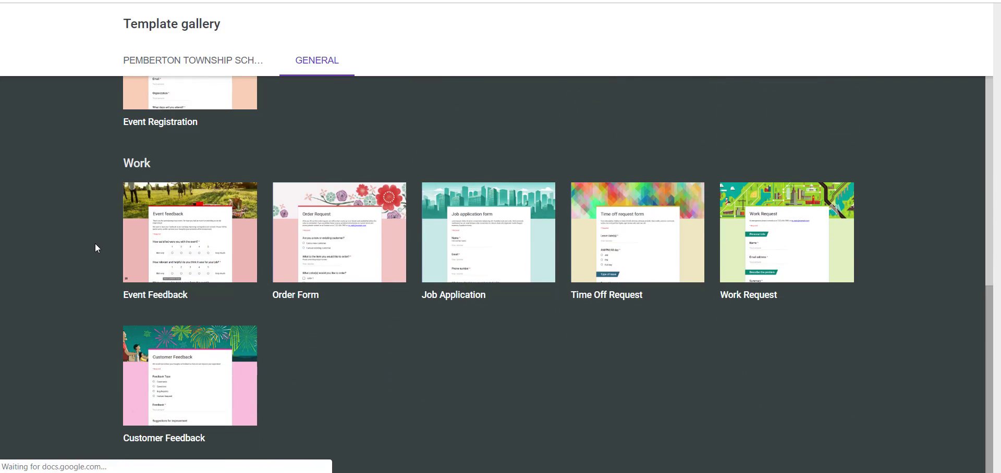
pyautogui.scroll(8, 95, 243)
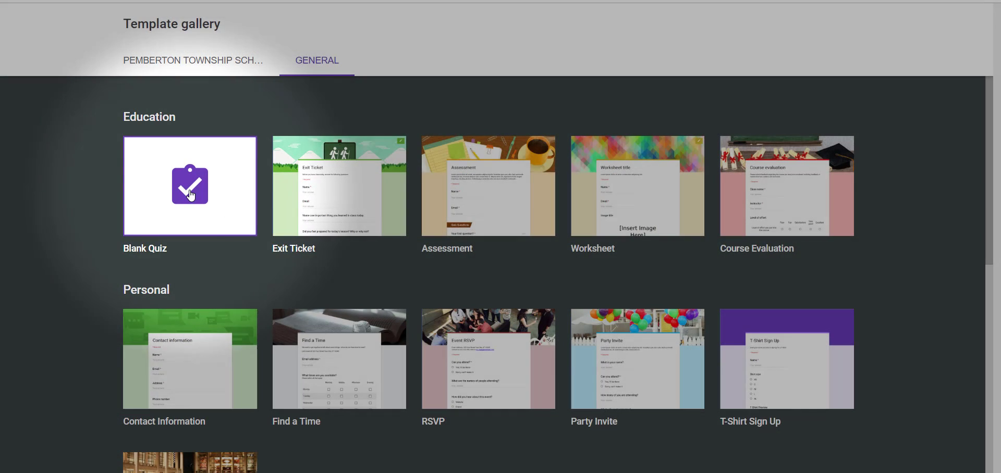
pyautogui.click(189, 194)
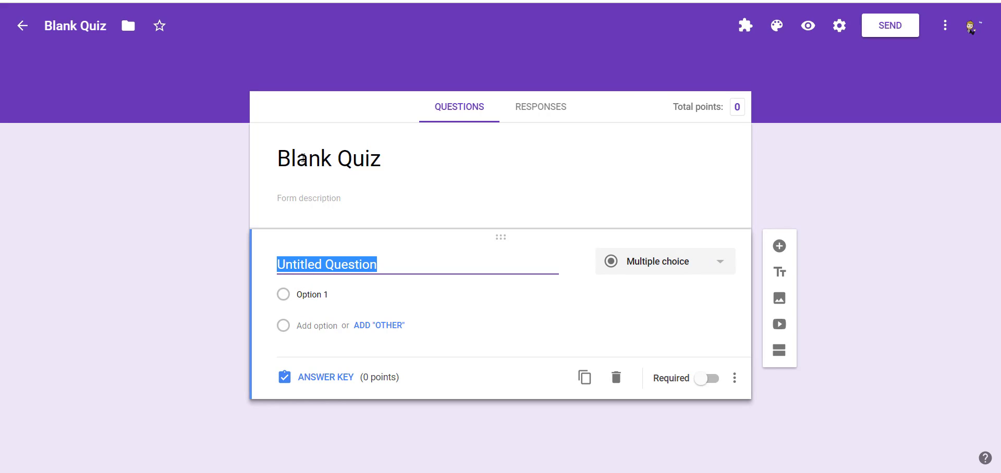
# Step: Set both the quiz title and the form's file name to "Choosing the correct bread"
pyautogui.click(303, 156)
pyautogui.write('Choosing the correct bread')
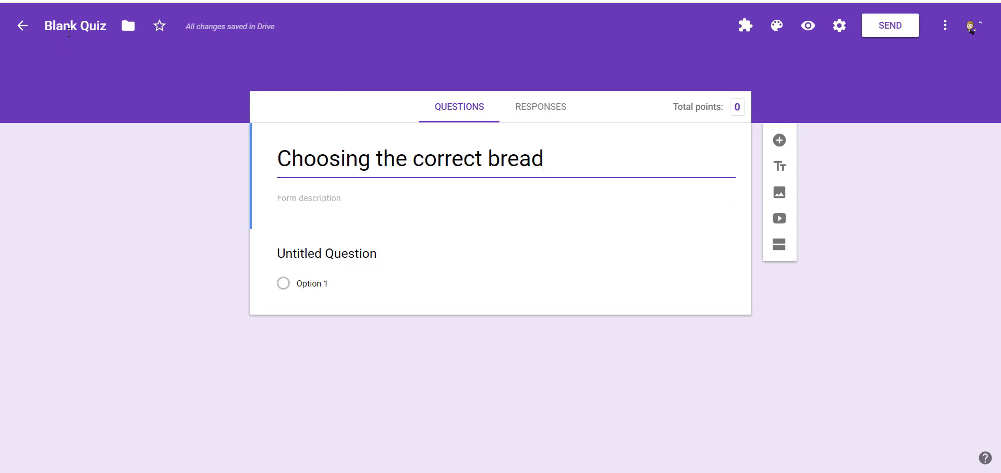
pyautogui.click(58, 26)
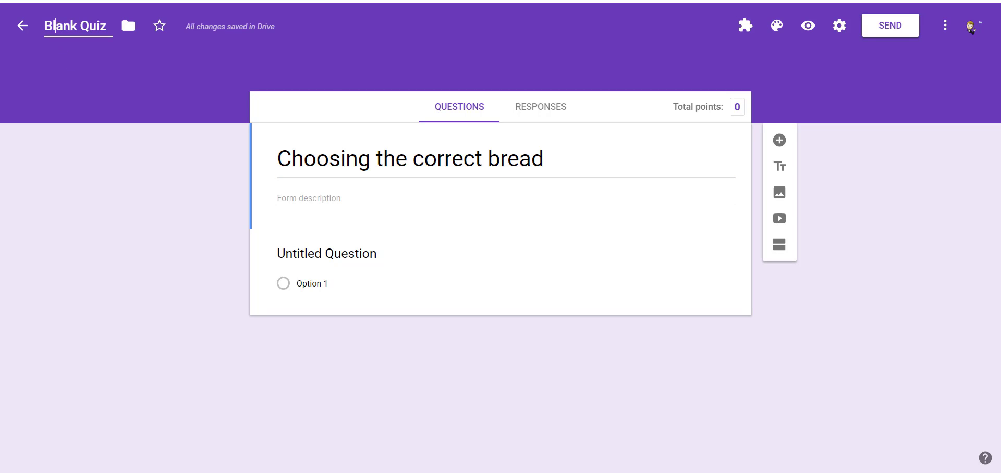
pyautogui.tripleClick(58, 26)
pyautogui.write('Choosing the correct bread')
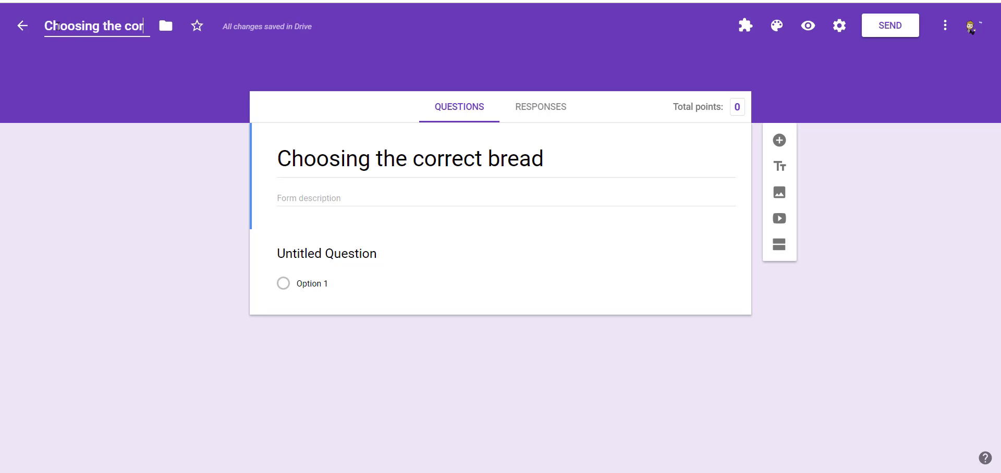
pyautogui.click(86, 61)
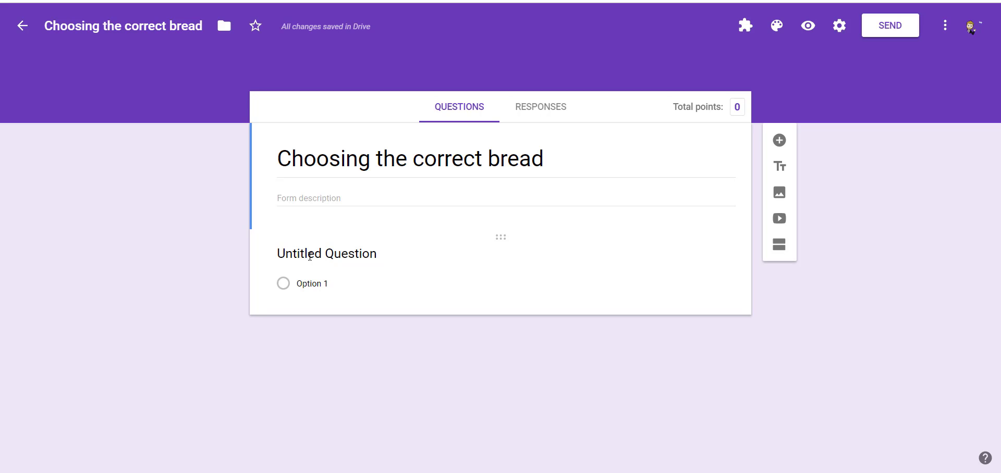
# Step: Replace the first question's placeholder text with "What is the correct type of bread?"
pyautogui.click(309, 255)
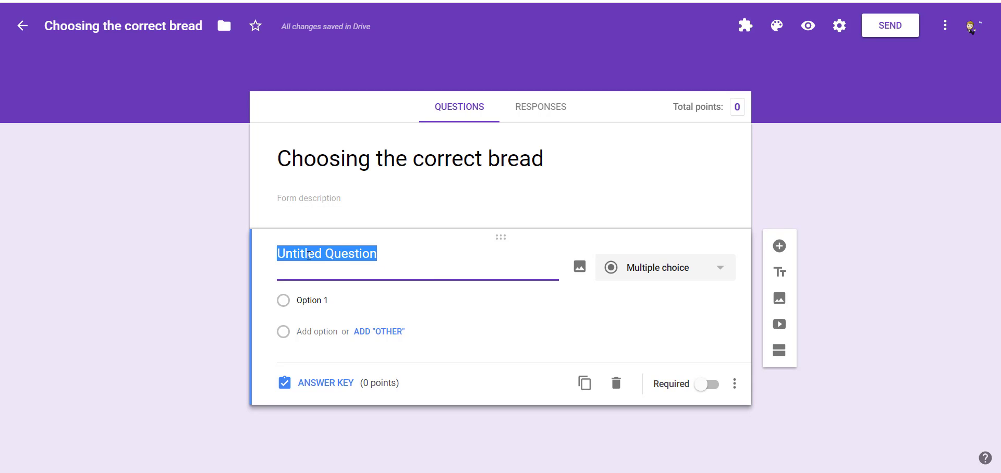
pyautogui.write('What is the correct type of bread?')
pyautogui.press('Tab')
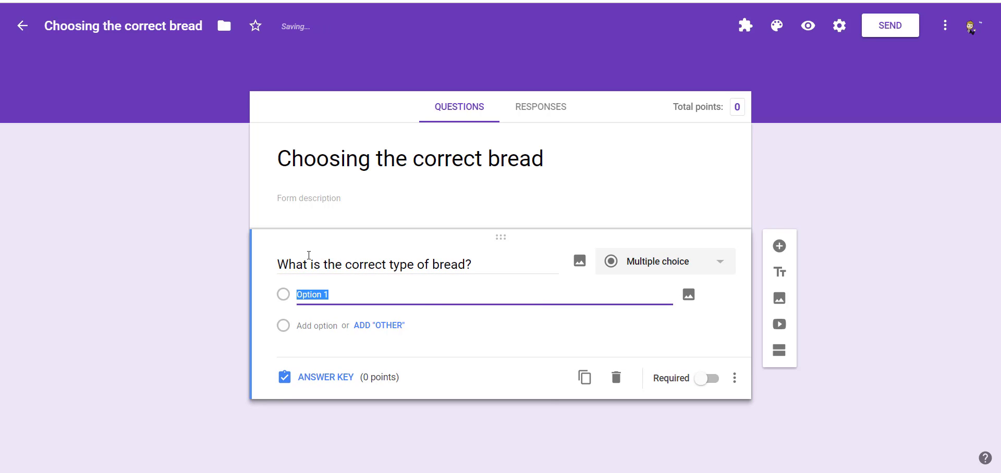
# Step: Enter the first question's four answer options: Rye, Pumpernickel, Wheat and White
pyautogui.write('Rye')
pyautogui.press('Return')
pyautogui.write('Pumpernickel')
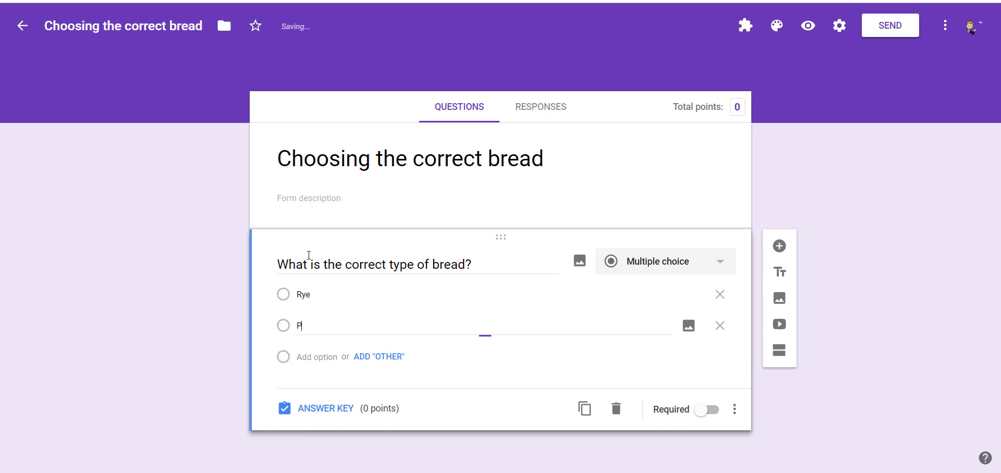
pyautogui.press('Tab')
pyautogui.press('Tab')
pyautogui.write('Wheat')
pyautogui.press('Tab')
pyautogui.press('Tab')
pyautogui.write('White')
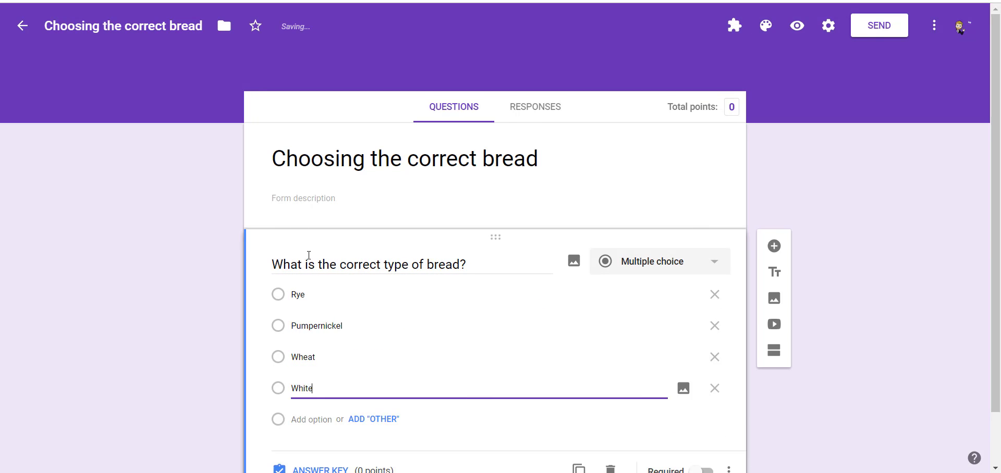
pyautogui.click(188, 370)
# Step: Mark White as the correct answer in the first question's answer key
pyautogui.scroll(-2, 189, 369)
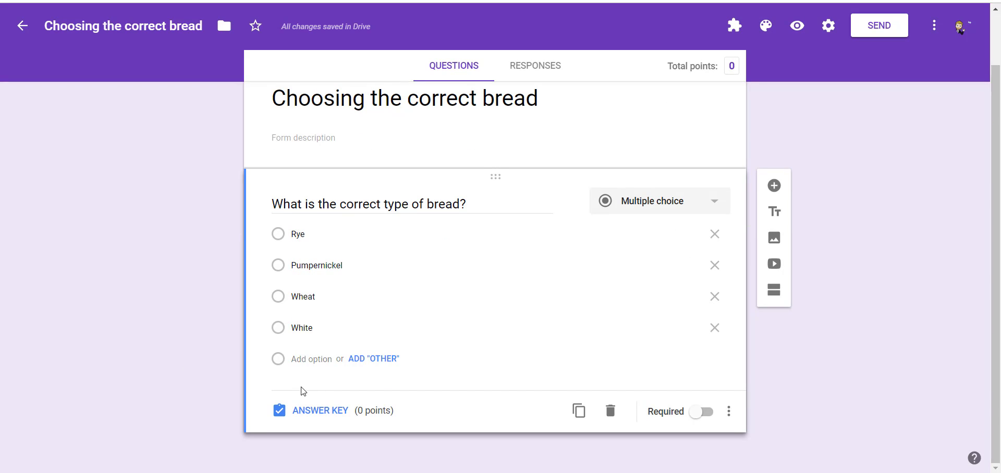
pyautogui.click(311, 414)
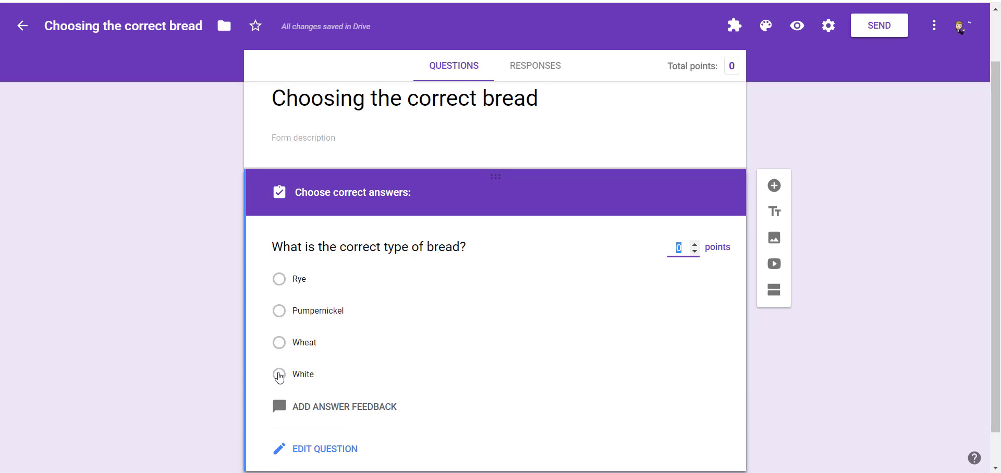
pyautogui.click(279, 375)
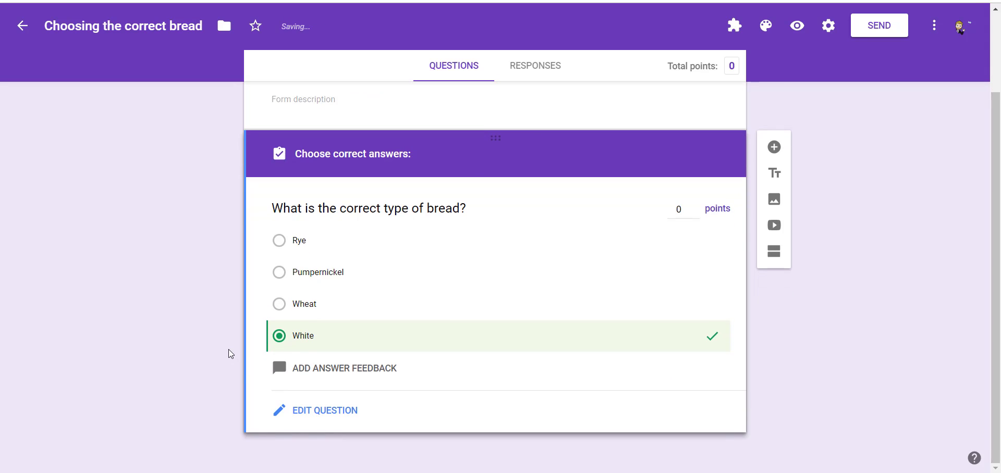
# Step: Add the feedback "Choose again!" for incorrect answers to the bread type question
pyautogui.click(341, 374)
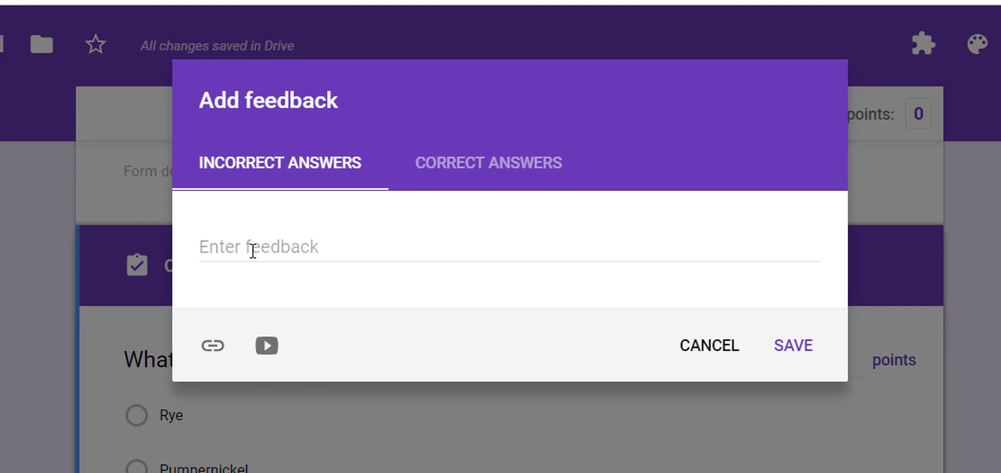
pyautogui.click(480, 172)
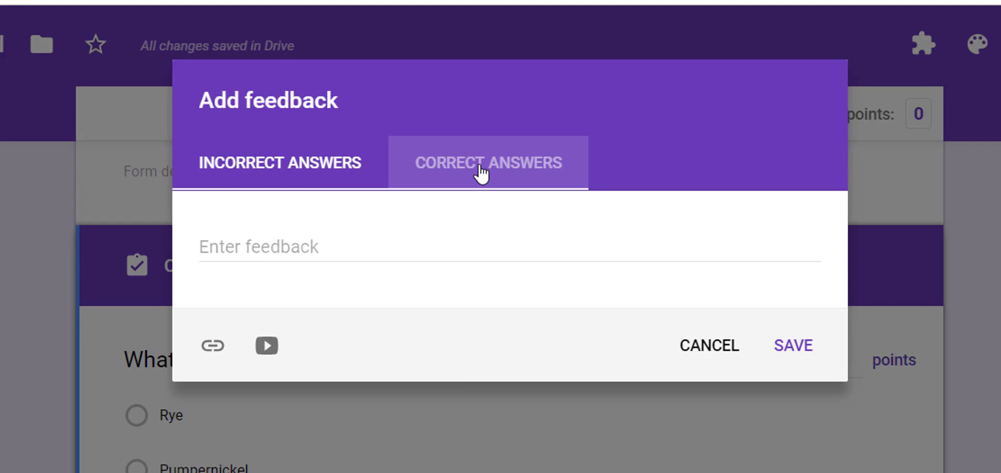
pyautogui.click(322, 164)
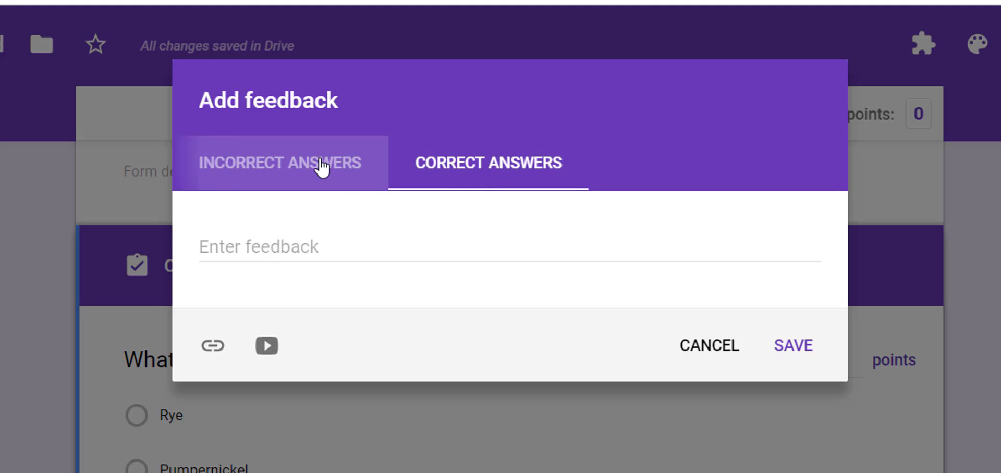
pyautogui.click(288, 247)
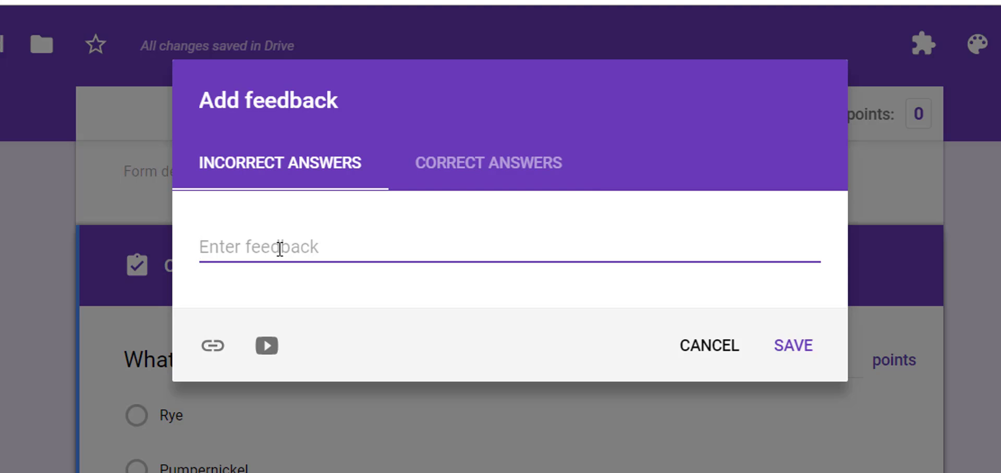
pyautogui.write('Choose')
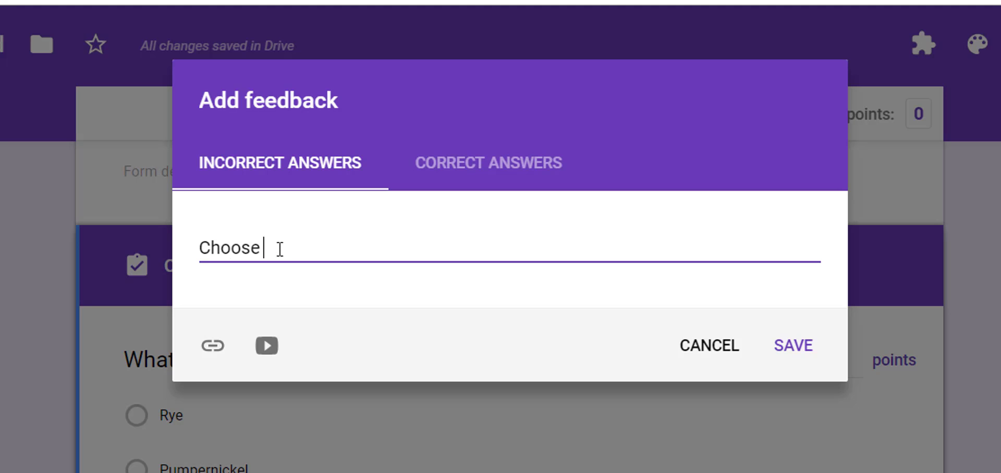
pyautogui.write(' again!')
# Step: Enter "Great job!" as the correct-answer feedback, save the feedback, and set the question's value to 2 points
pyautogui.click(416, 173)
pyautogui.click(269, 245)
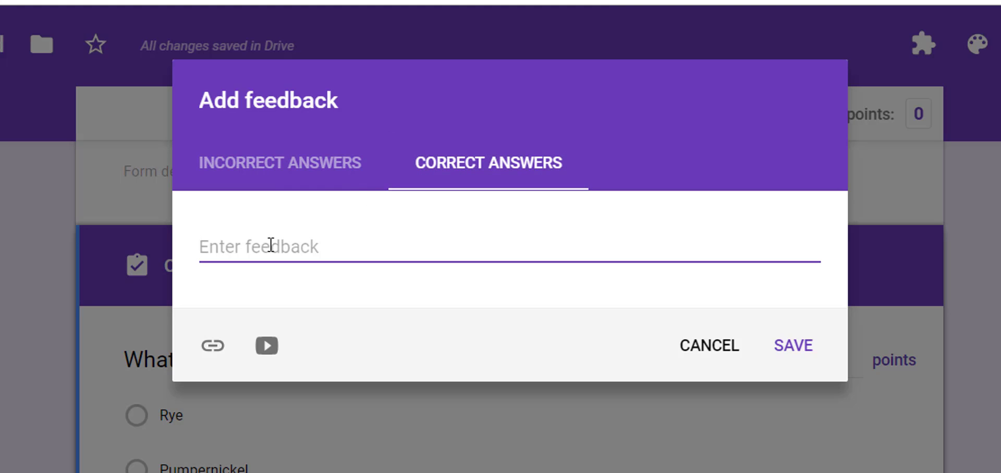
pyautogui.write('Great job!')
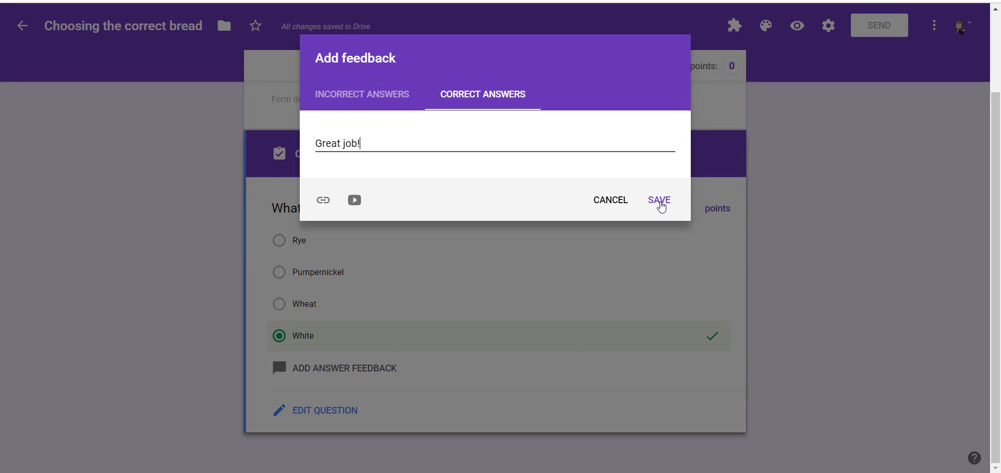
pyautogui.click(658, 202)
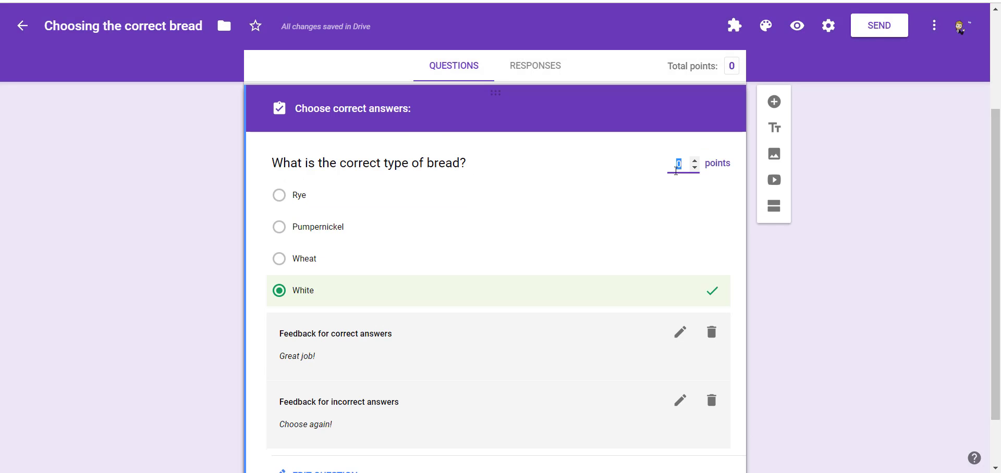
pyautogui.click(695, 161)
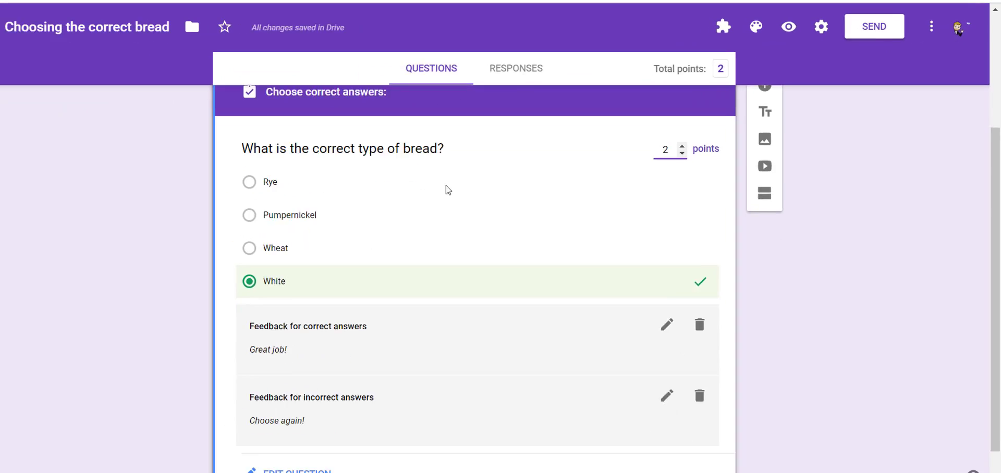
# Step: Add a second multiple-choice question reading "What should the correct bread look like?"
pyautogui.scroll(-1, 468, 184)
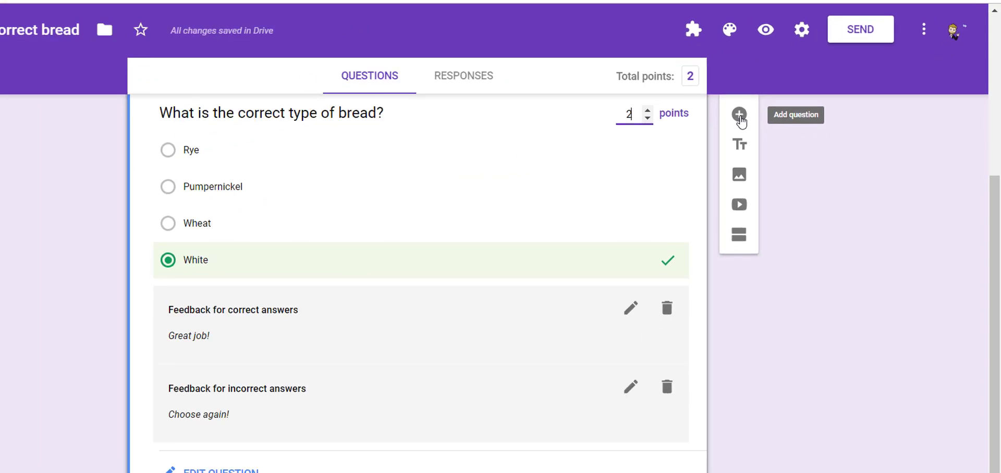
pyautogui.click(618, 172)
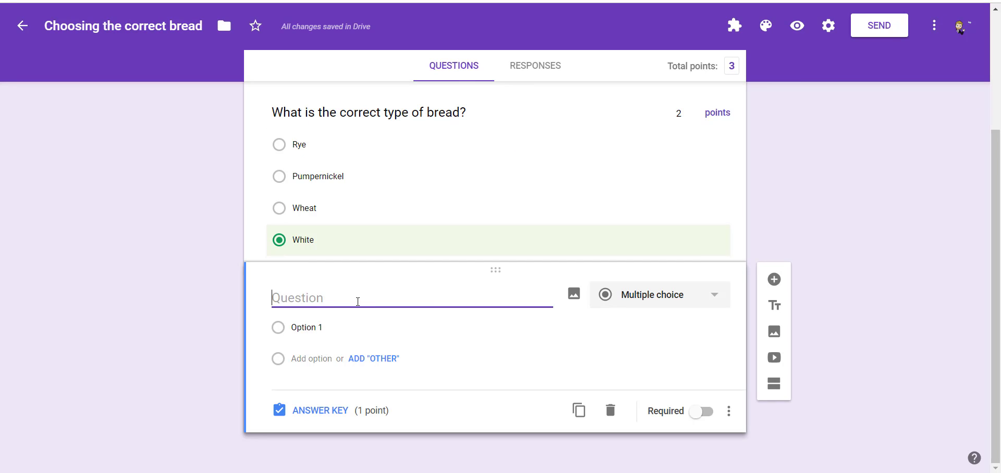
pyautogui.write('What should the correct bread ')
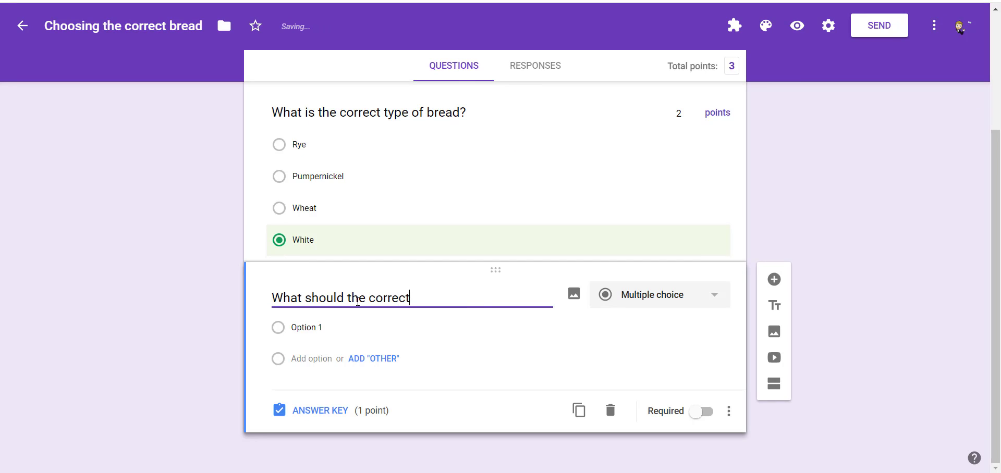
pyautogui.write('look like?')
# Step: Search Google images for "toast" and insert the picture of a single toast slice into the second question's first option
pyautogui.click(332, 327)
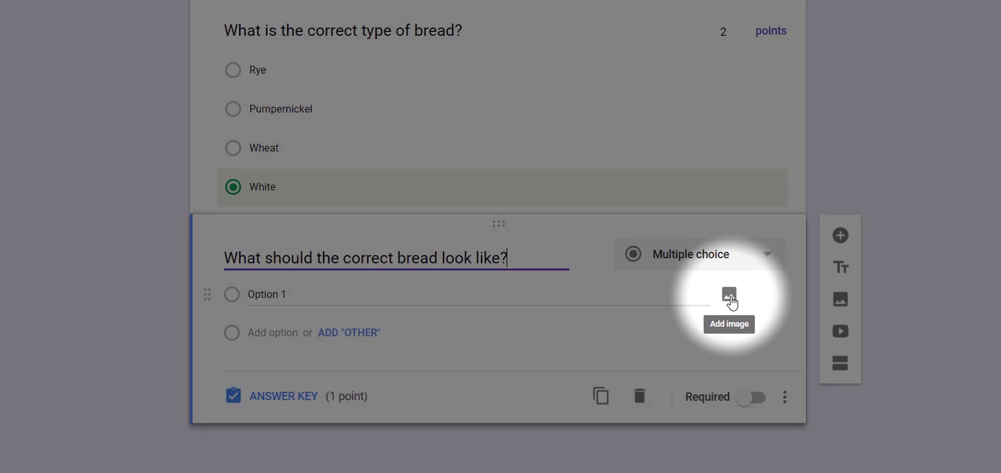
pyautogui.click(788, 254)
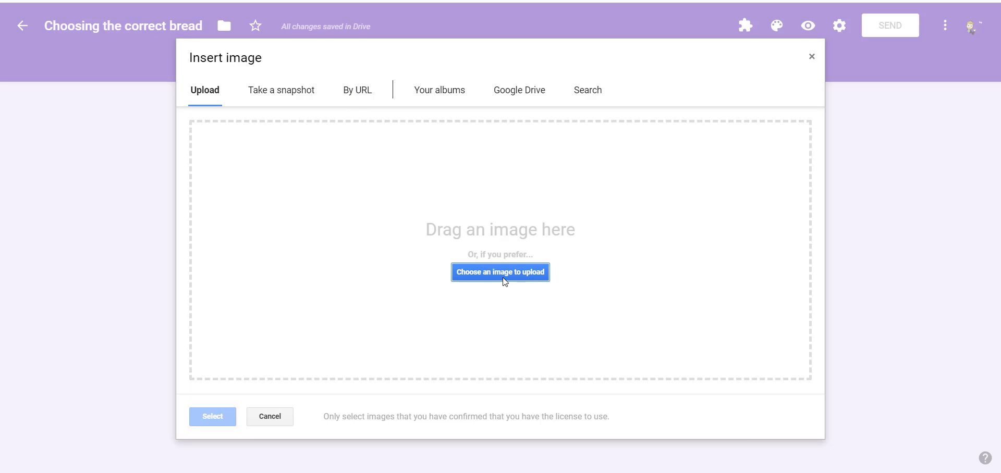
pyautogui.click(582, 99)
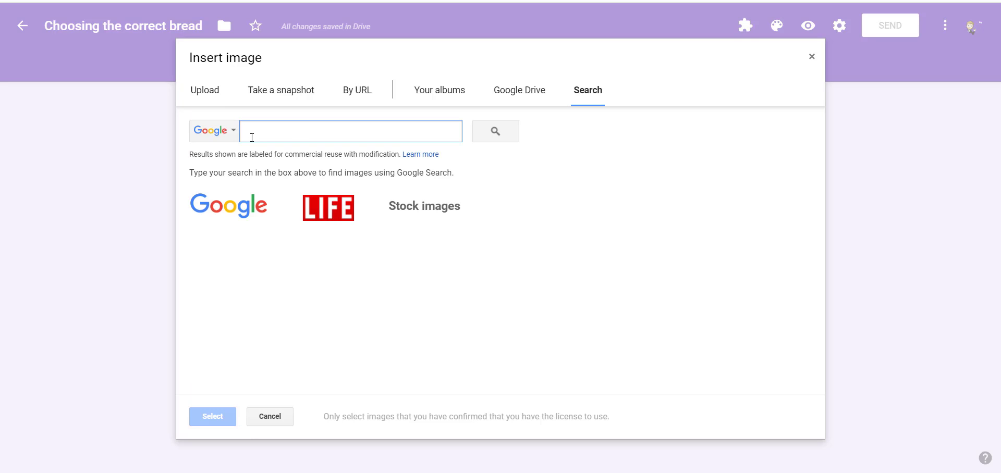
pyautogui.write('toast')
pyautogui.press('Return')
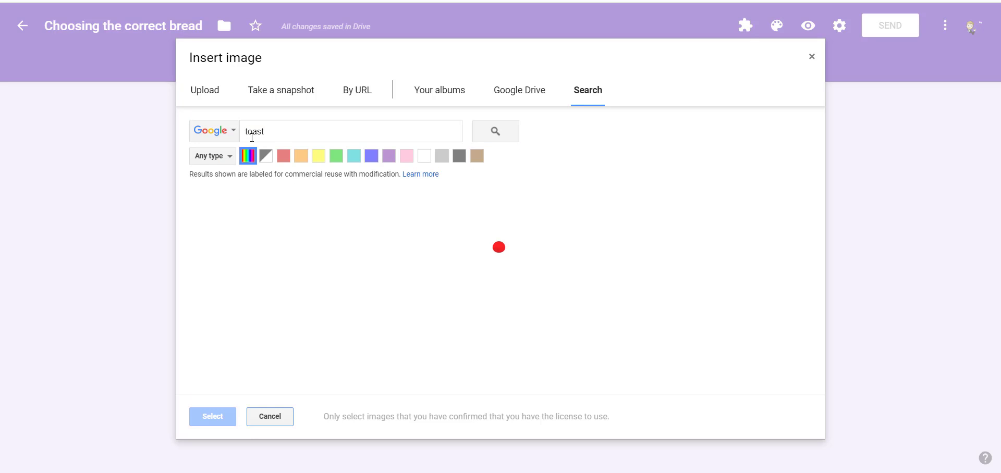
pyautogui.click(451, 239)
pyautogui.click(224, 416)
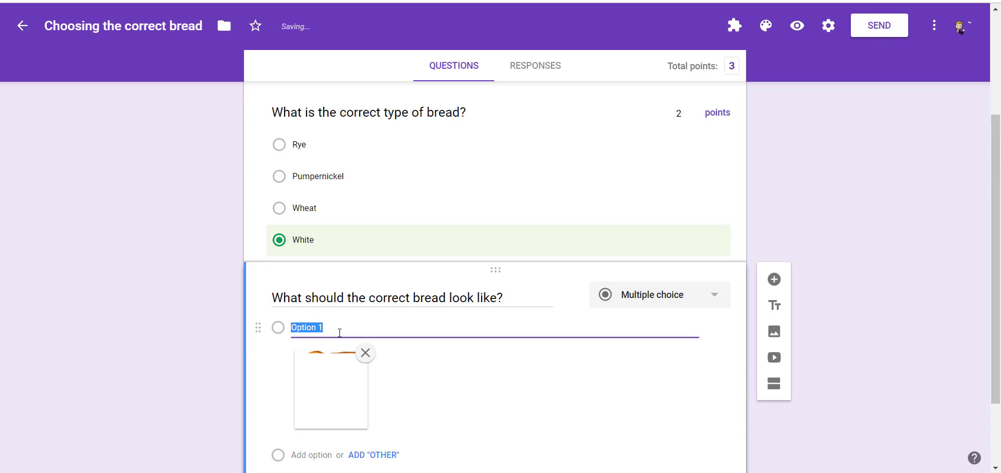
# Step: Add a second answer option and search Google images for "rye bread" to illustrate it
pyautogui.scroll(-1, 333, 400)
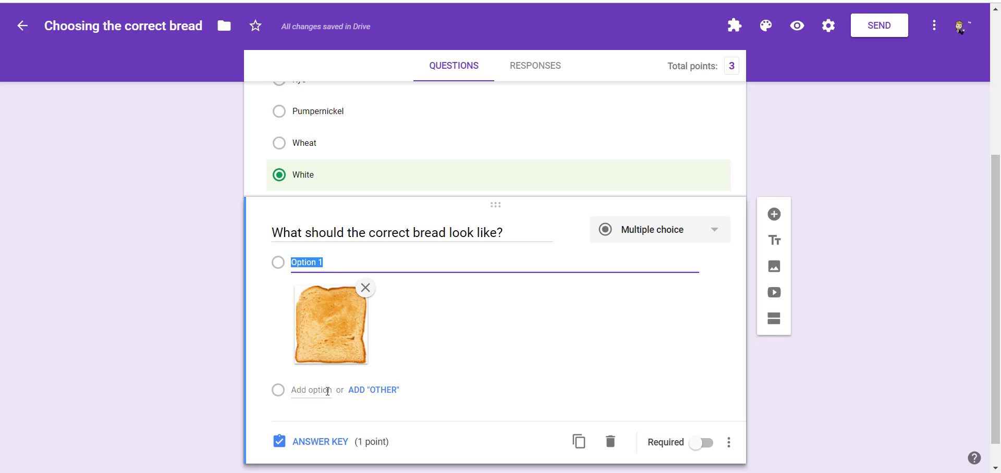
pyautogui.click(311, 390)
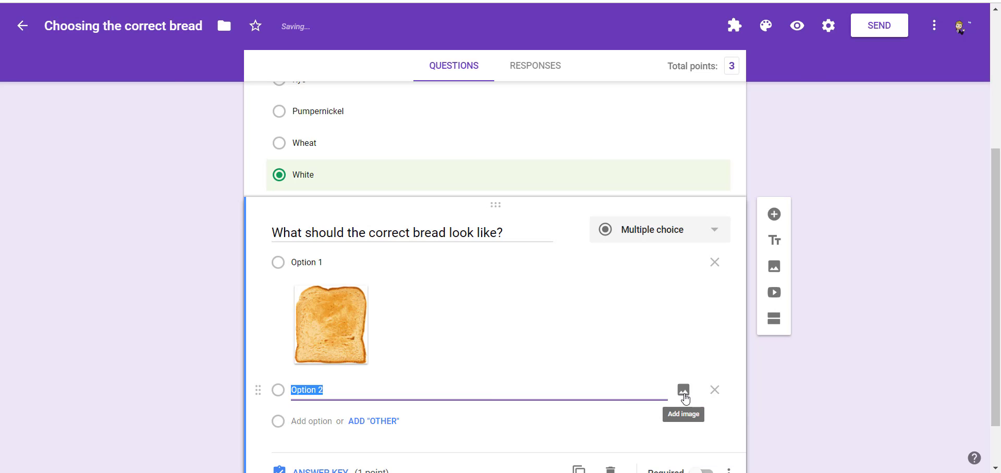
pyautogui.click(684, 392)
pyautogui.click(586, 94)
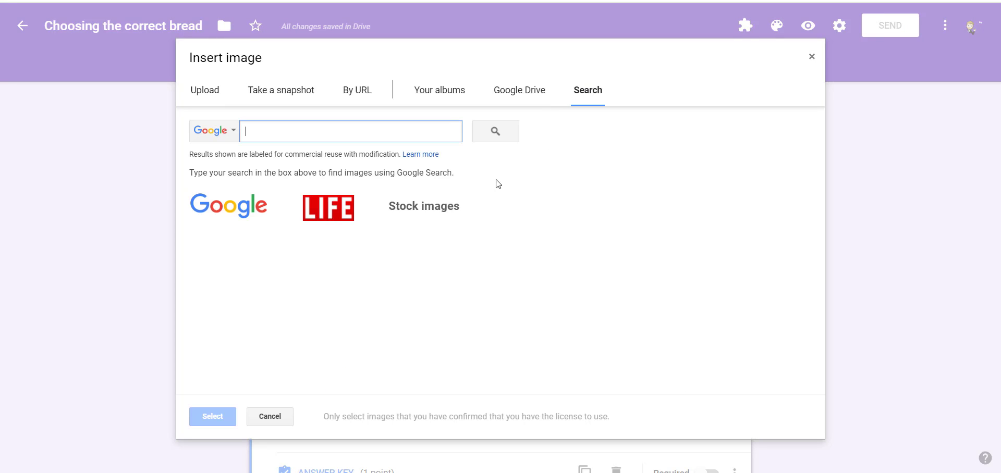
pyautogui.write('tye')
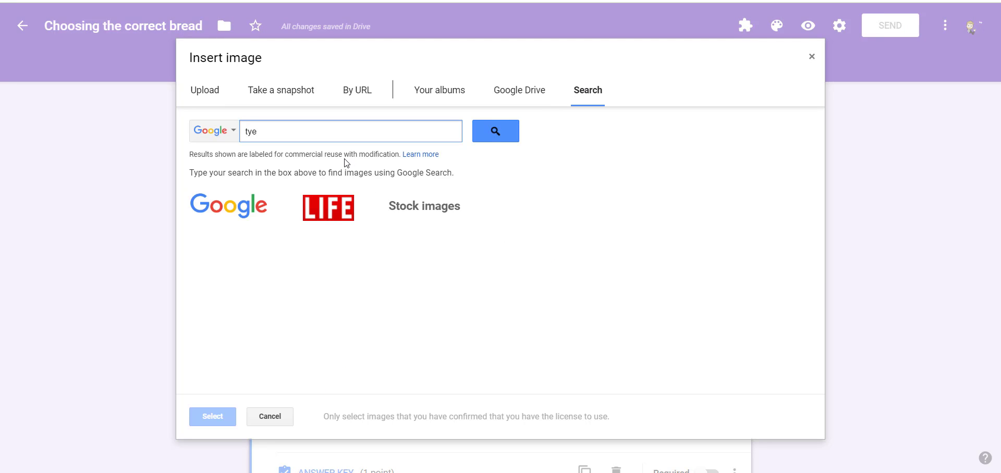
pyautogui.press('BackSpace')
pyautogui.press('BackSpace')
pyautogui.press('BackSpace')
pyautogui.write('ry')
pyautogui.click(498, 133)
pyautogui.click(313, 132)
pyautogui.write('bread')
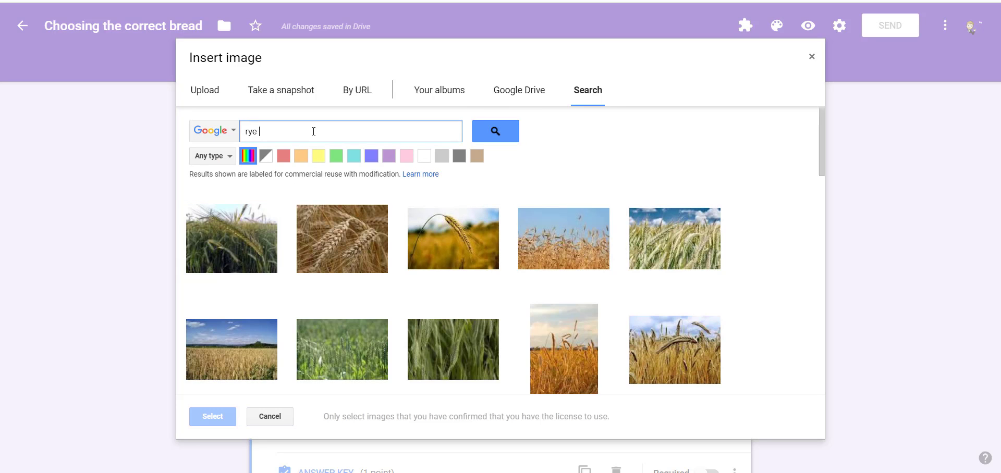
pyautogui.press('Return')
# Step: Insert the image of three brown bread slices on a white background into Option 2
pyautogui.scroll(-2, 356, 219)
pyautogui.scroll(-3, 356, 219)
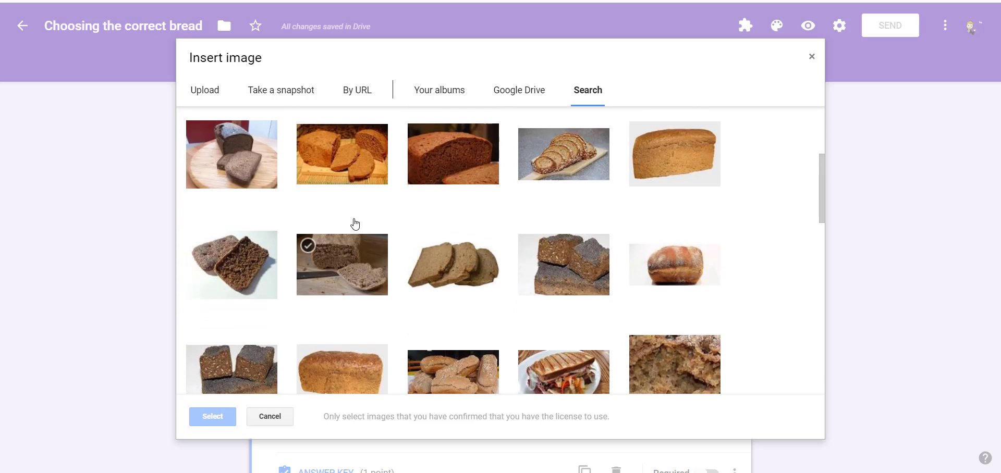
pyautogui.click(454, 263)
pyautogui.click(212, 416)
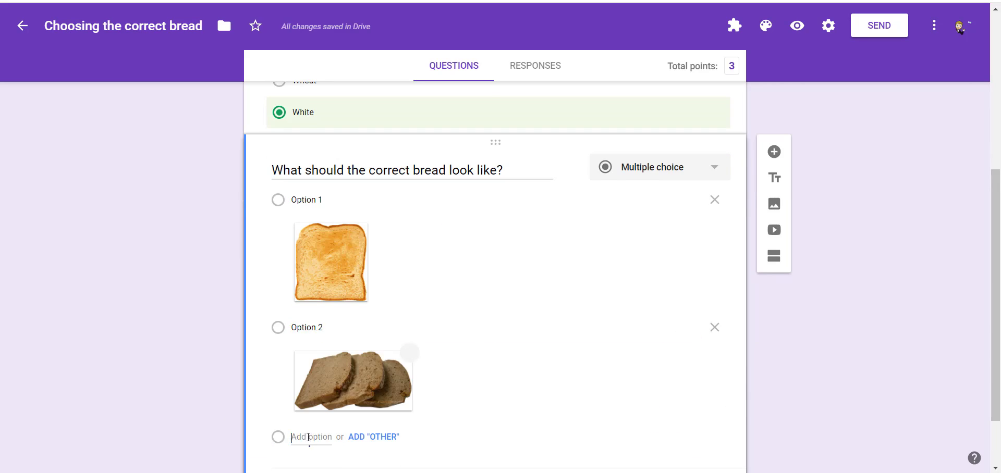
# Step: Add a third answer option with a bagel picture found by searching Google images for "bagel"
pyautogui.click(303, 436)
pyautogui.click(681, 328)
pyautogui.write('bagel')
pyautogui.press('Return')
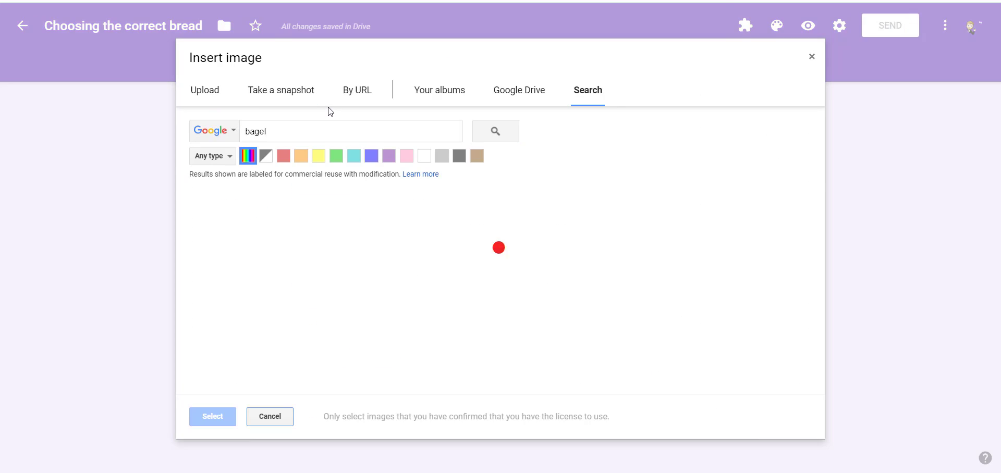
pyautogui.click(232, 237)
pyautogui.click(213, 417)
pyautogui.click(373, 323)
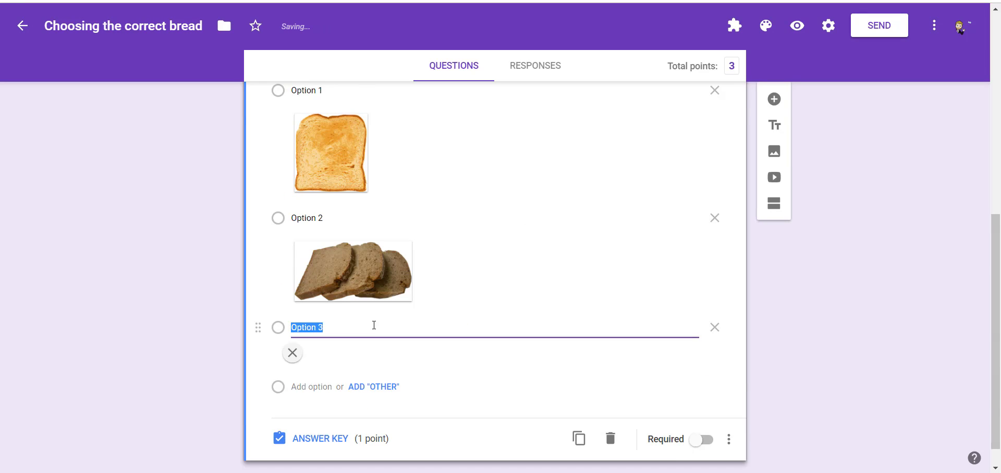
# Step: Add a fourth answer option with the untoasted single-slice picture from a Google image search for "white bread slice"
pyautogui.click(328, 424)
pyautogui.click(682, 424)
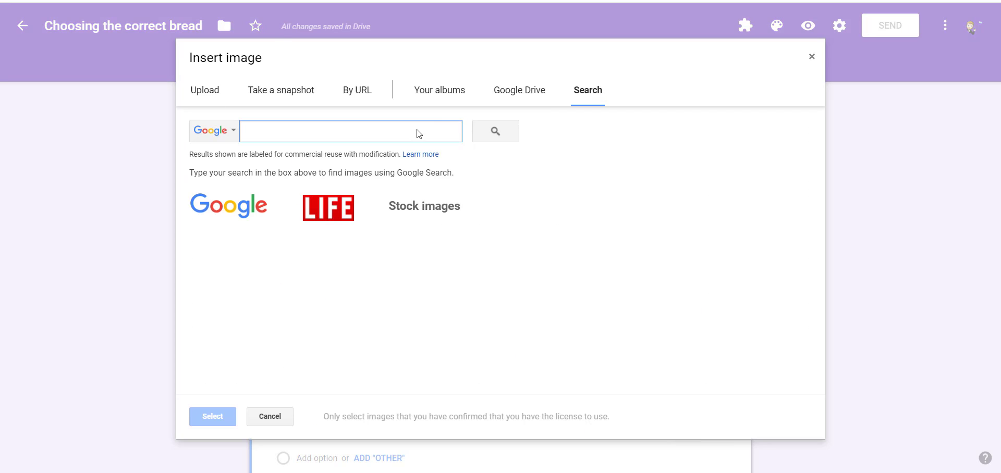
pyautogui.write('white bread slice')
pyautogui.press('Return')
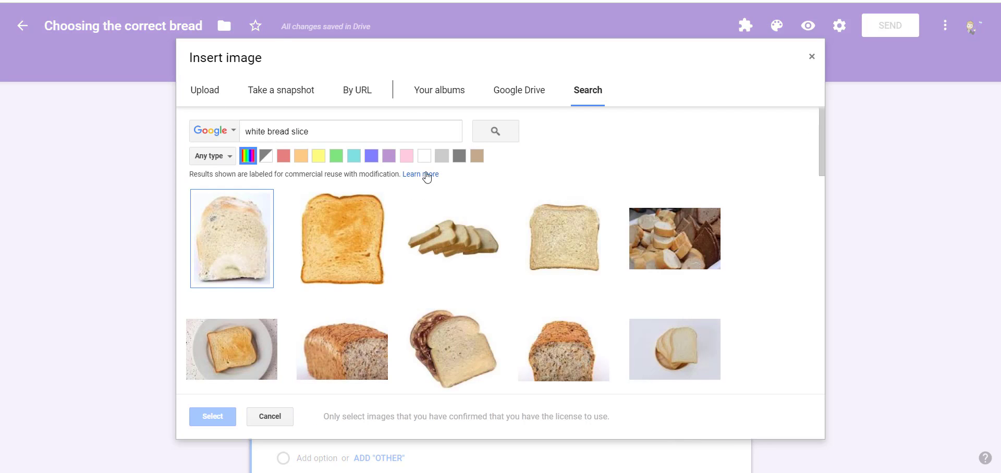
pyautogui.click(565, 238)
pyautogui.click(213, 416)
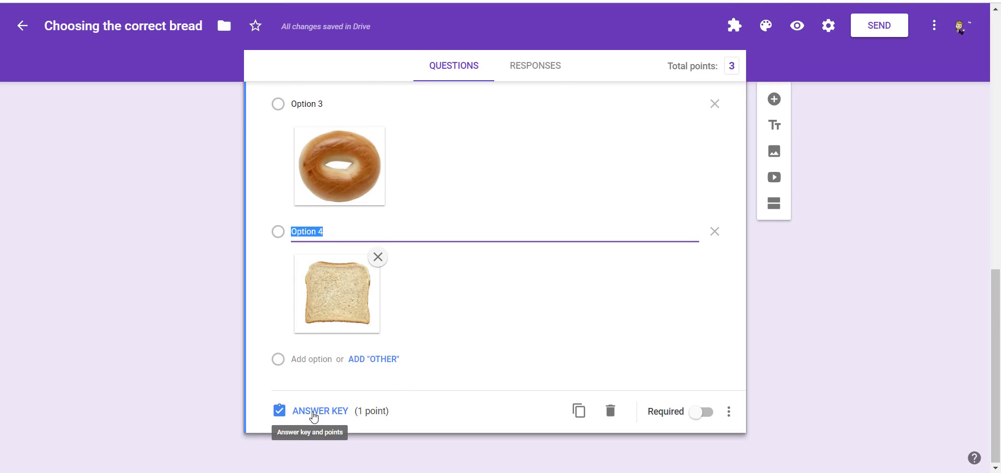
# Step: In the second question's answer key, set the value to 2 points and mark Option 4 as correct
pyautogui.click(317, 412)
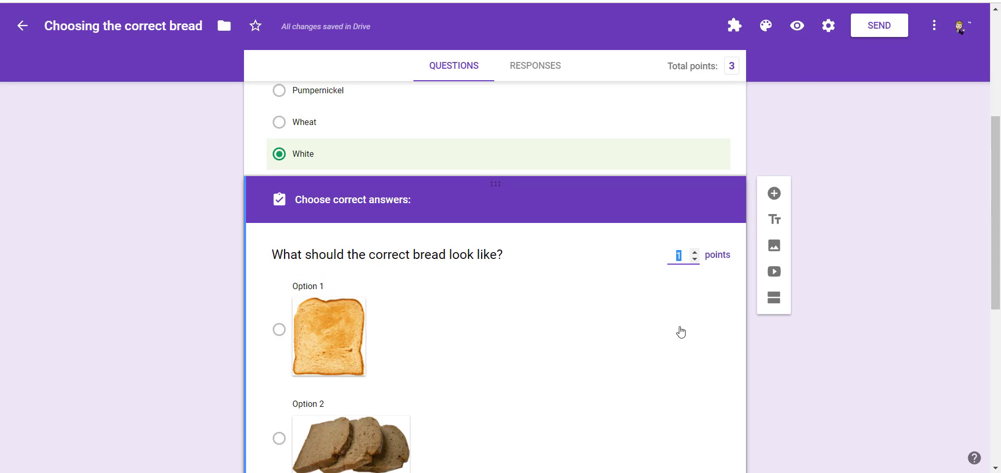
pyautogui.click(694, 251)
pyautogui.scroll(-5, 593, 278)
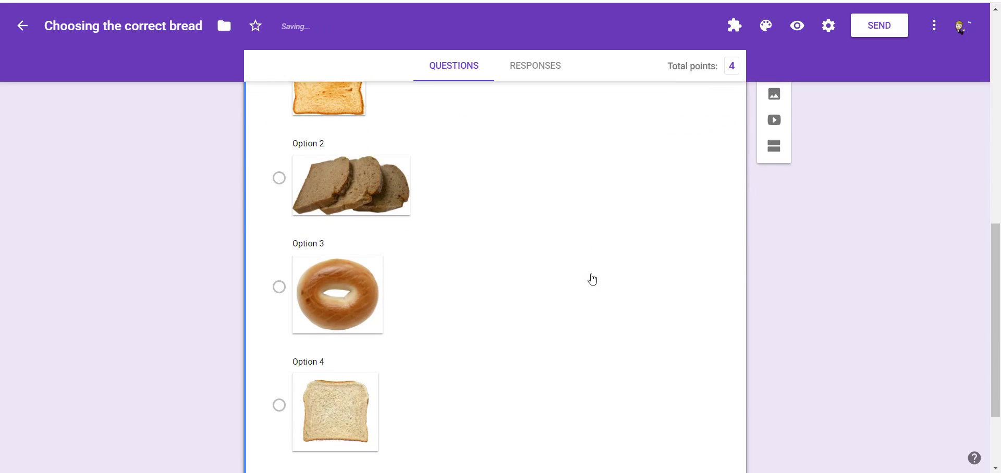
pyautogui.click(279, 406)
pyautogui.scroll(-2, 424, 383)
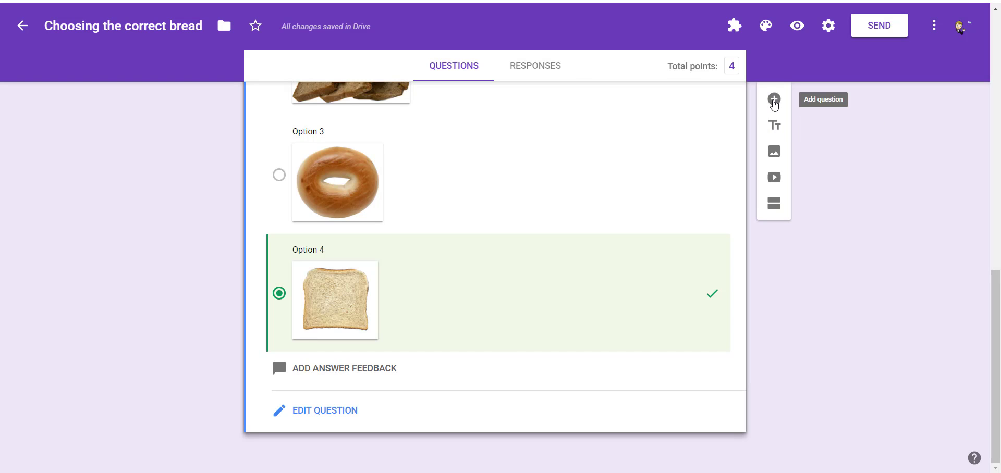
# Step: Add a linear scale question reading "How comfortable are you choosing the correct type of bread?"
pyautogui.click(774, 100)
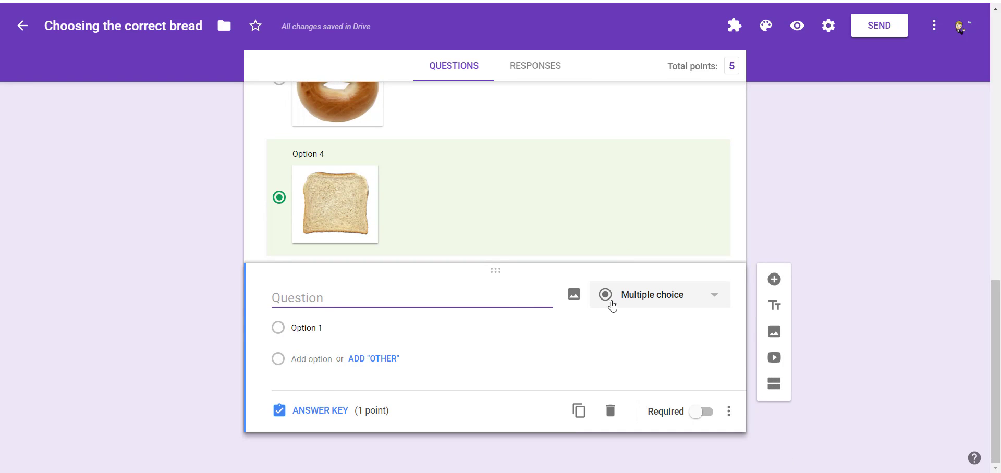
pyautogui.click(613, 305)
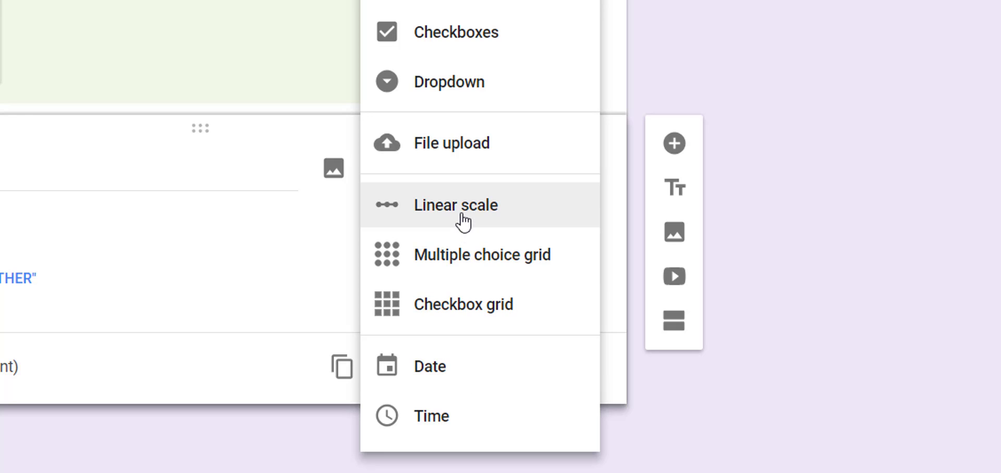
pyautogui.click(462, 222)
pyautogui.click(367, 302)
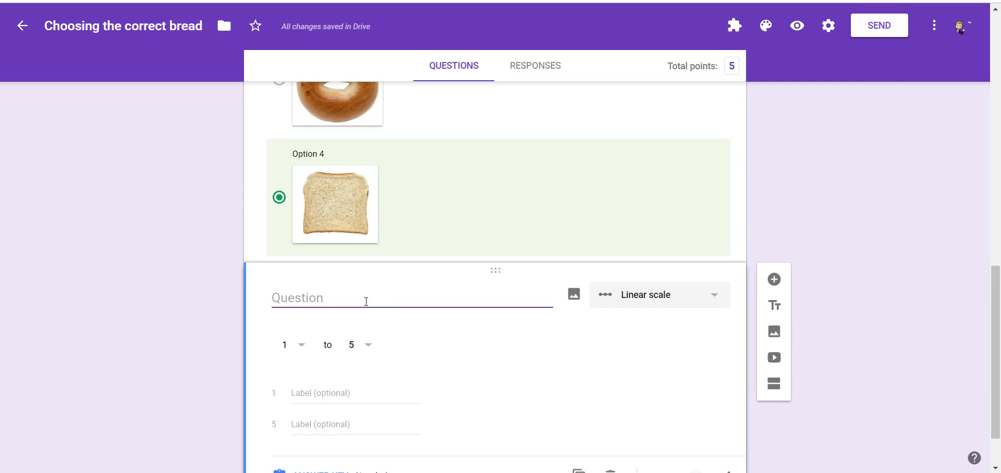
pyautogui.write('How comforta')
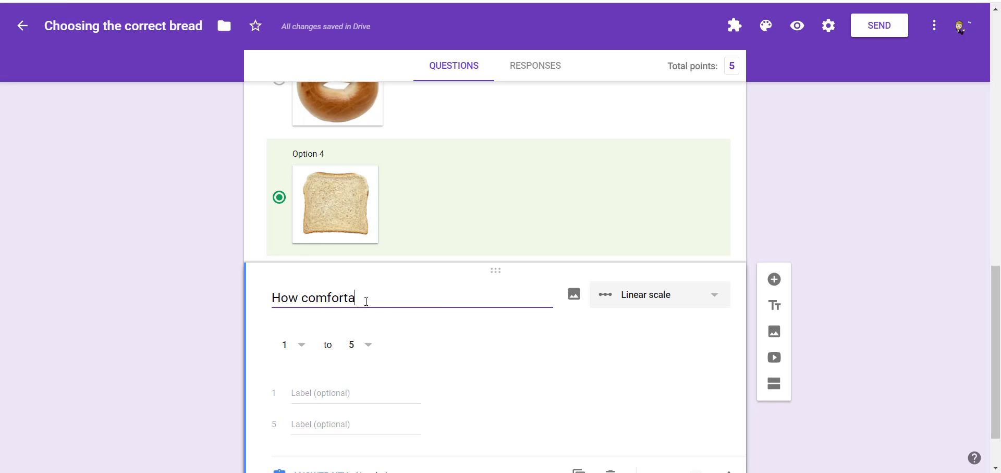
pyautogui.write('ble are you choosing the correct type of bread?')
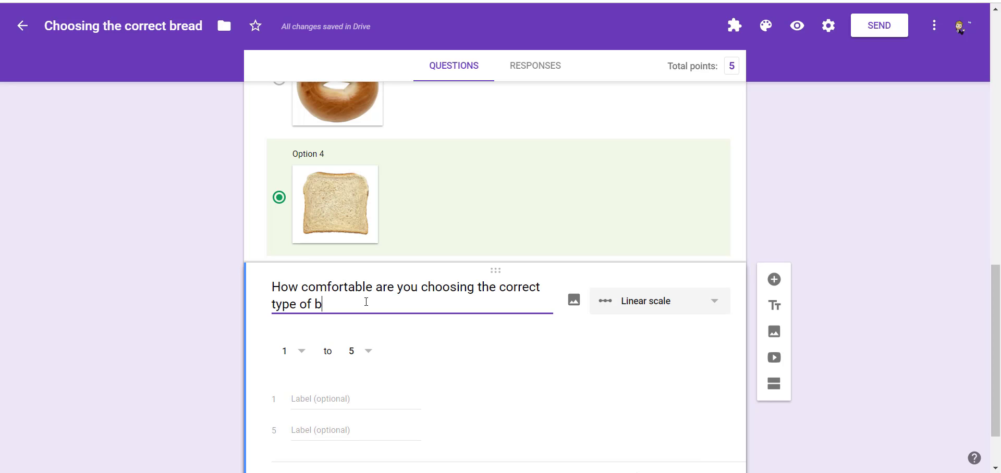
# Step: Label the scale's value 1 "Uncomfortable" and value 5 "Super comfortable"
pyautogui.scroll(-1, 351, 290)
pyautogui.click(316, 335)
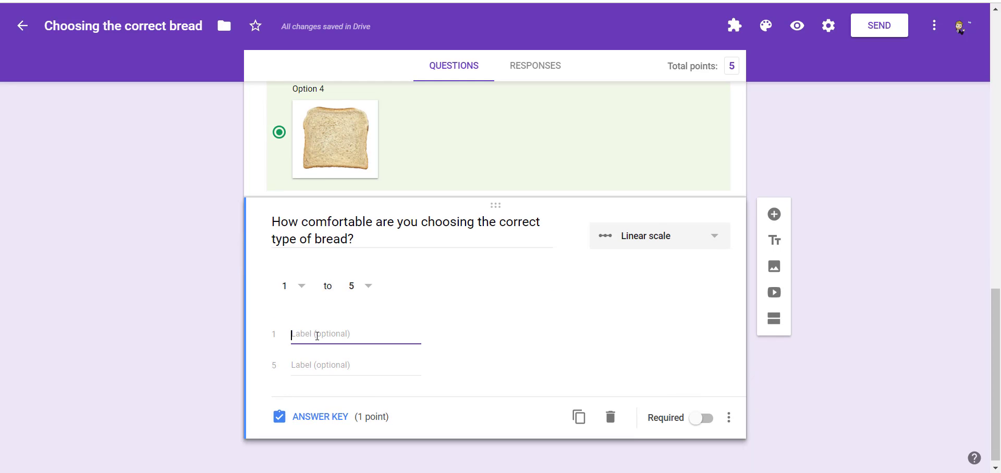
pyautogui.write('Uncomfortable')
pyautogui.press('Tab')
pyautogui.write('Super comfortable')
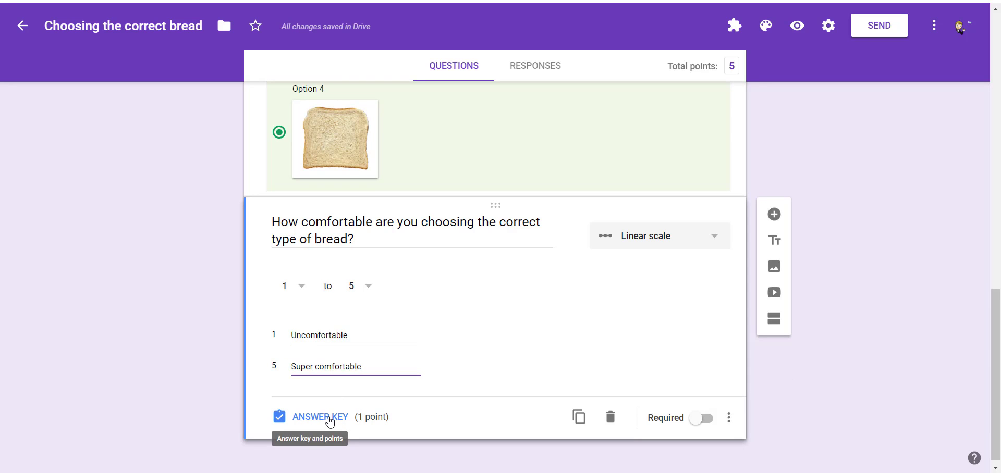
# Step: Set the linear scale question's value to 2 points in its answer key and return to editing the question
pyautogui.click(329, 417)
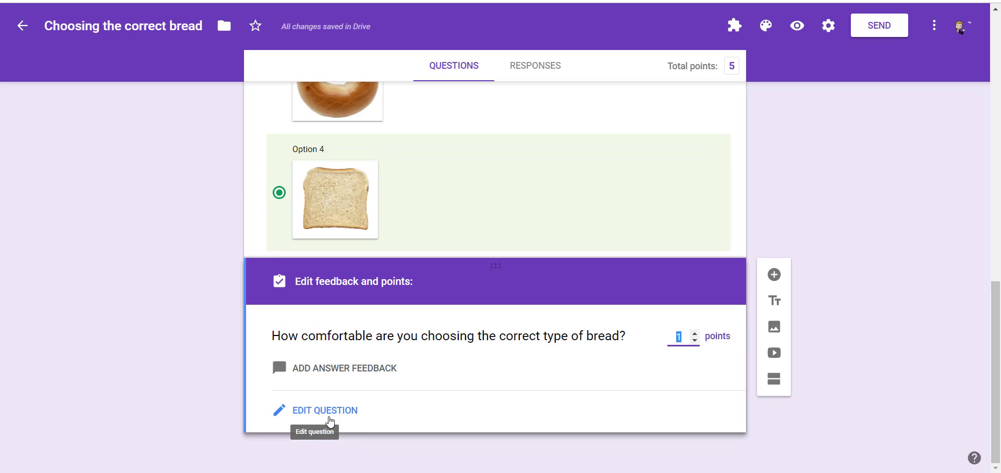
pyautogui.click(694, 333)
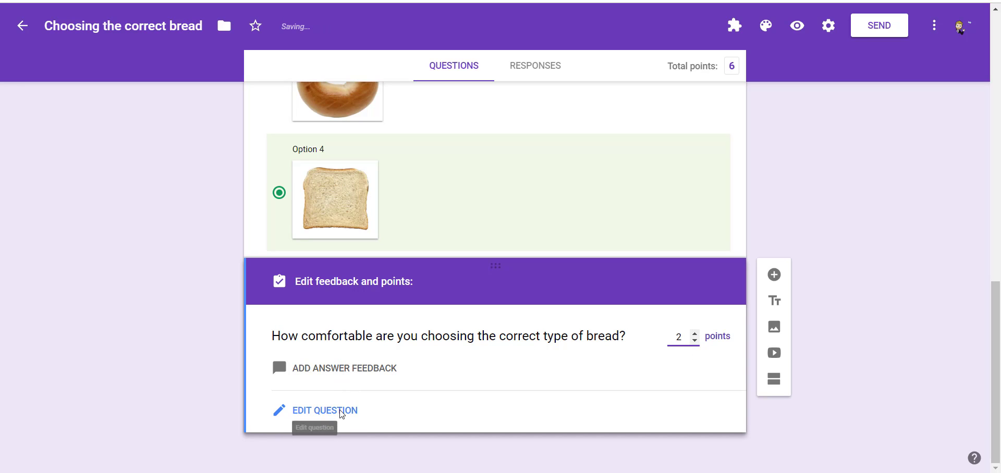
pyautogui.click(321, 414)
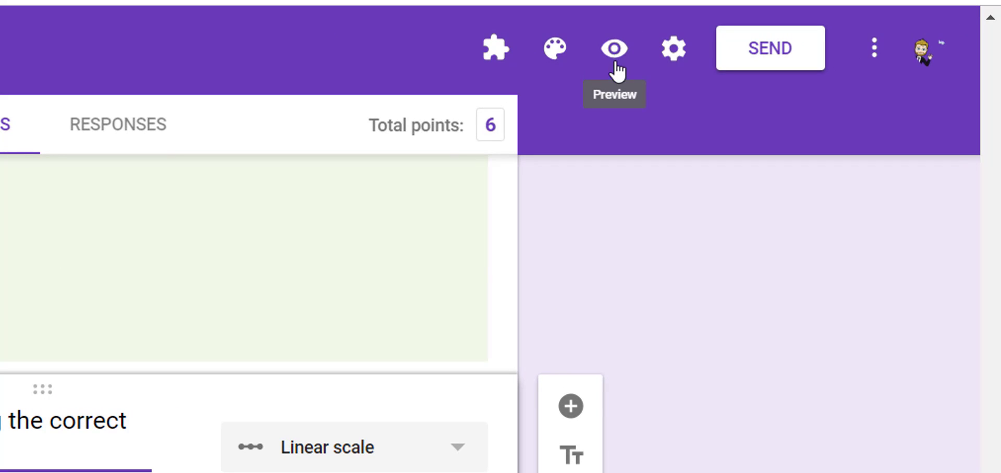
# Step: Preview the quiz, try the answers White, Option 4 and scale value 3, and close the preview without submitting
pyautogui.click(615, 62)
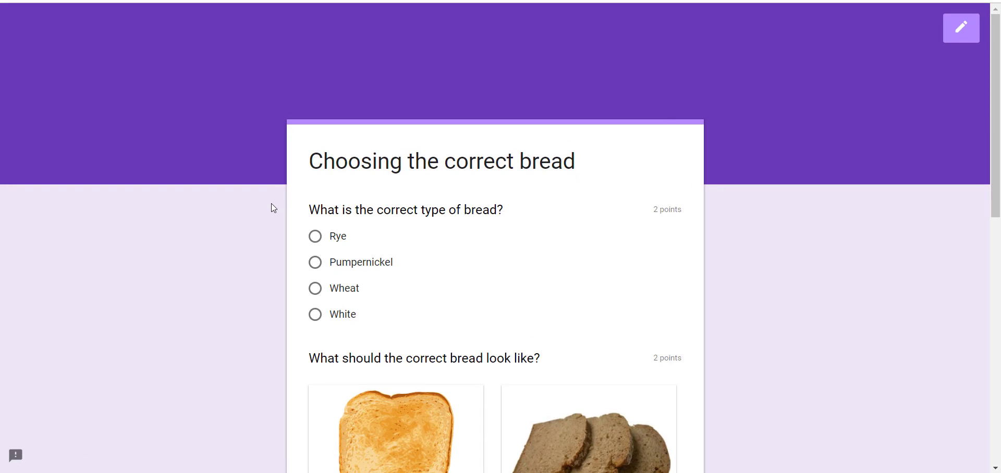
pyautogui.scroll(-3, 263, 209)
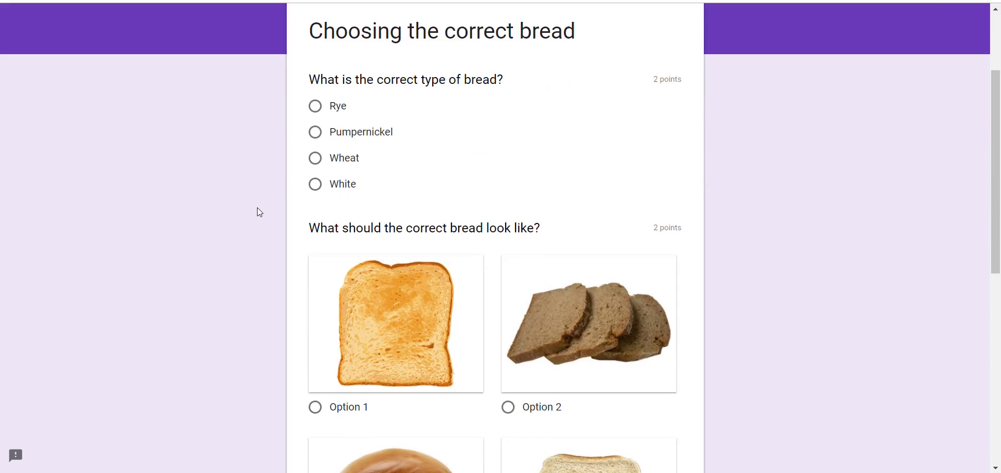
pyautogui.click(314, 181)
pyautogui.scroll(-3, 228, 221)
pyautogui.click(587, 316)
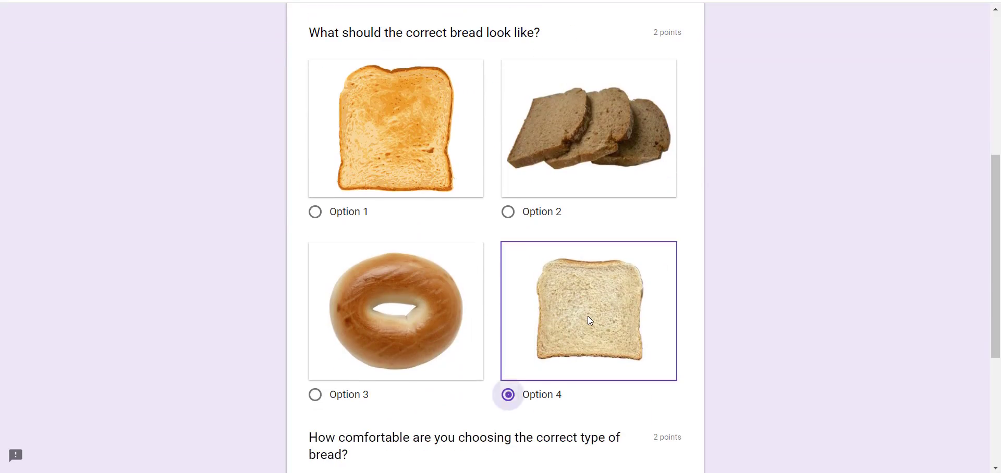
pyautogui.scroll(-5, 286, 308)
pyautogui.click(495, 268)
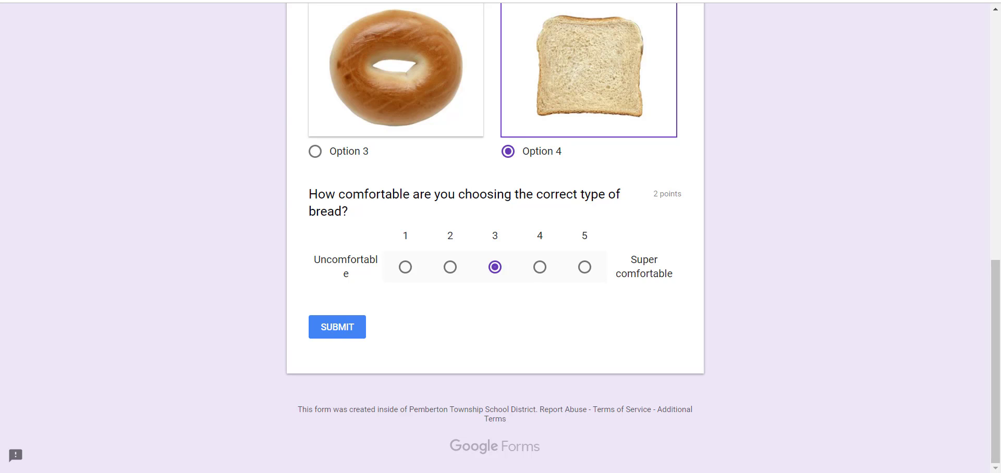
pyautogui.hotkey('ctrl', 'w')
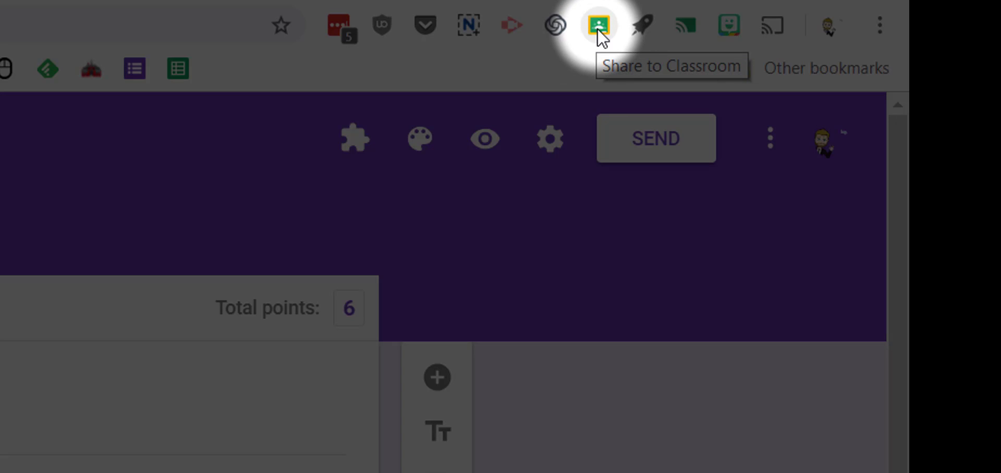
# Step: Open the Share to Classroom extension for the quiz and pick the class Demo Class – 2018-2019
pyautogui.click(597, 29)
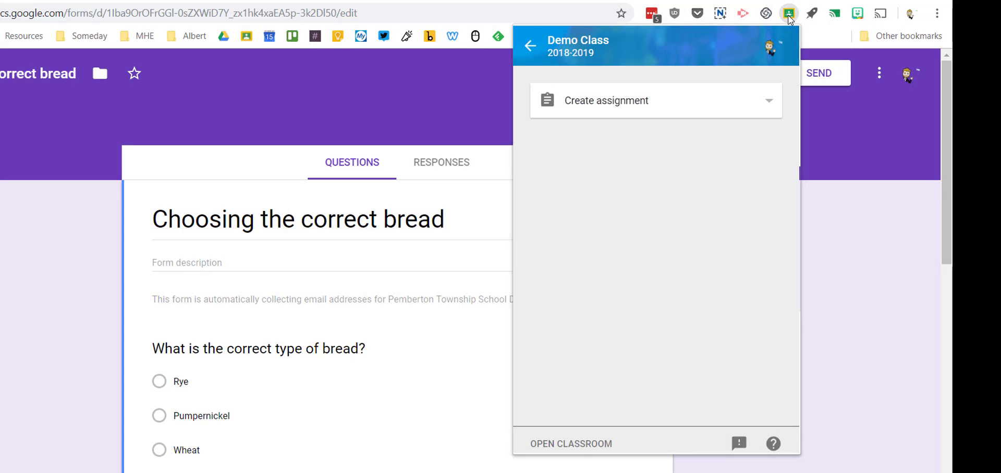
pyautogui.click(530, 45)
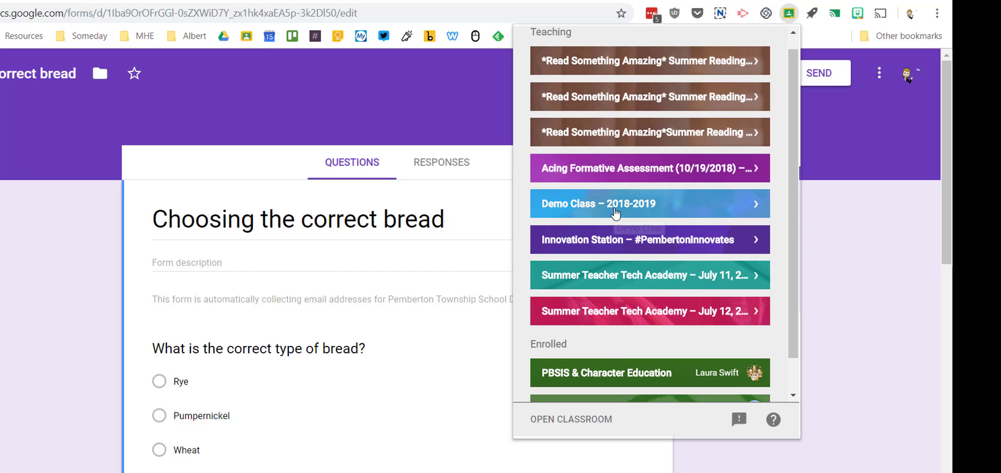
pyautogui.click(616, 215)
# Step: Choose Push to students as the sharing action, and switch back to Create assignment
pyautogui.click(748, 117)
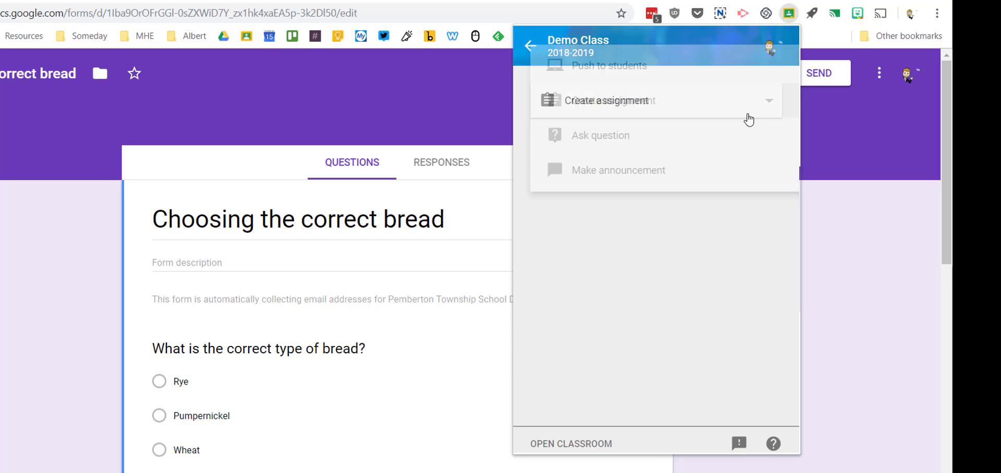
pyautogui.click(715, 73)
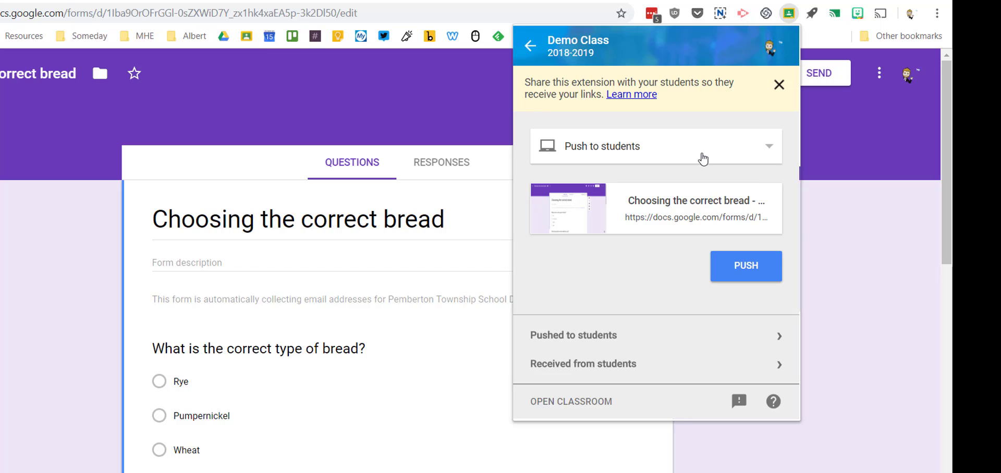
pyautogui.click(702, 157)
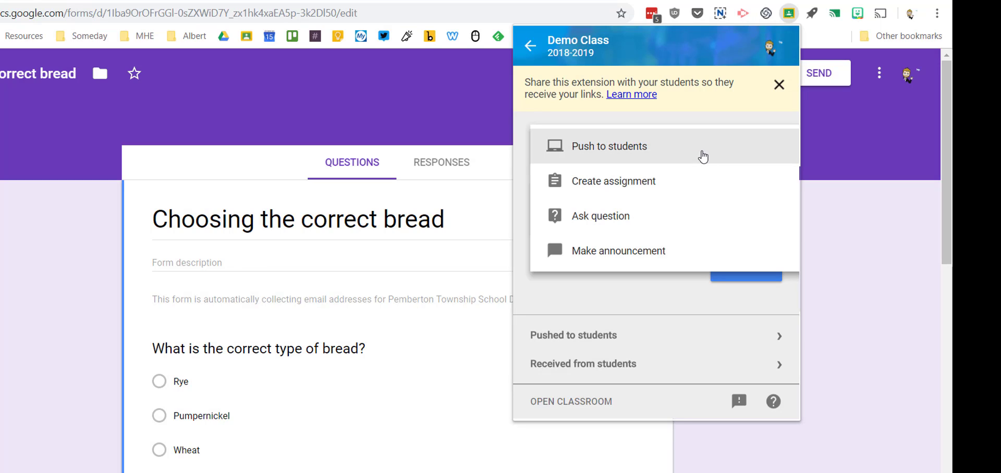
pyautogui.click(691, 189)
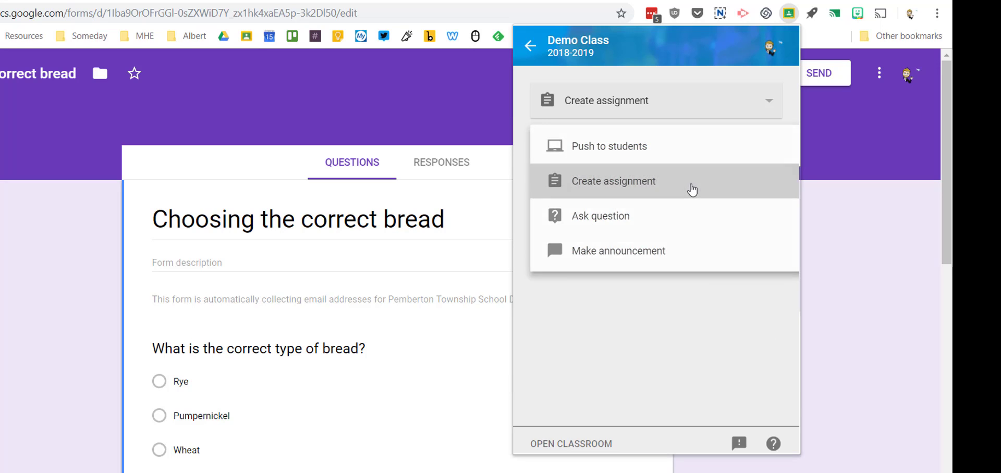
# Step: Title the assignment "Choosing the correct bread" and enter the instructions "Do your best!"
pyautogui.scroll(4, 675, 273)
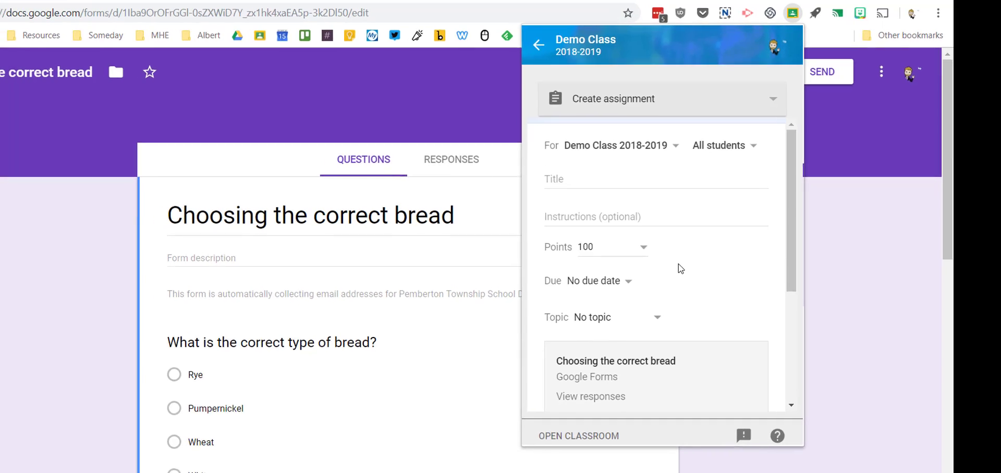
pyautogui.click(585, 181)
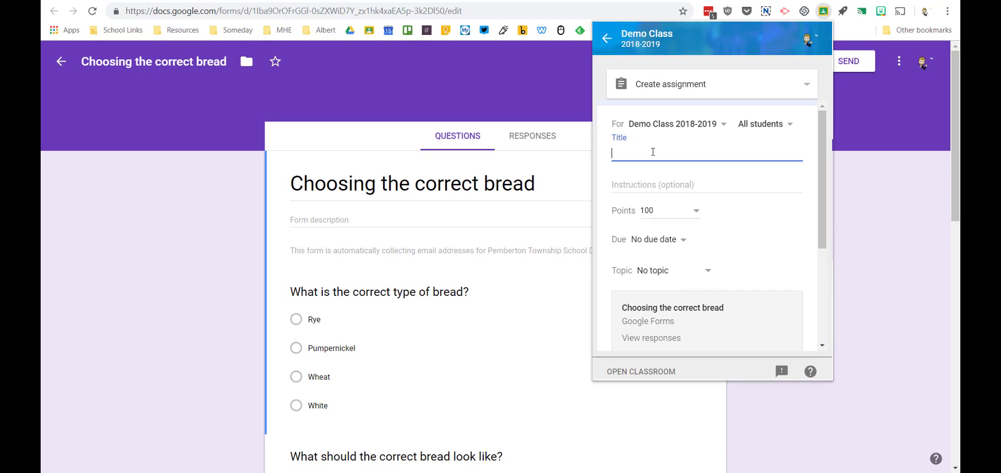
pyautogui.write('Choosing the correct bread')
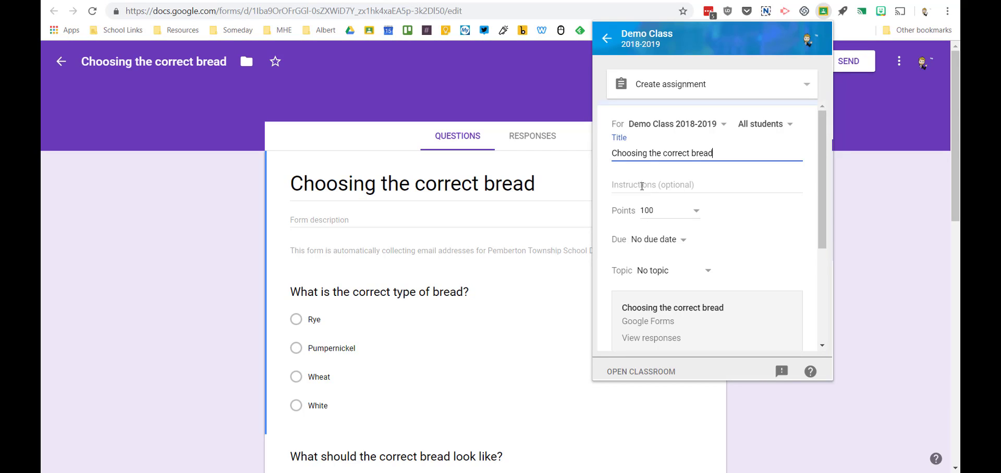
pyautogui.write('Do your best!')
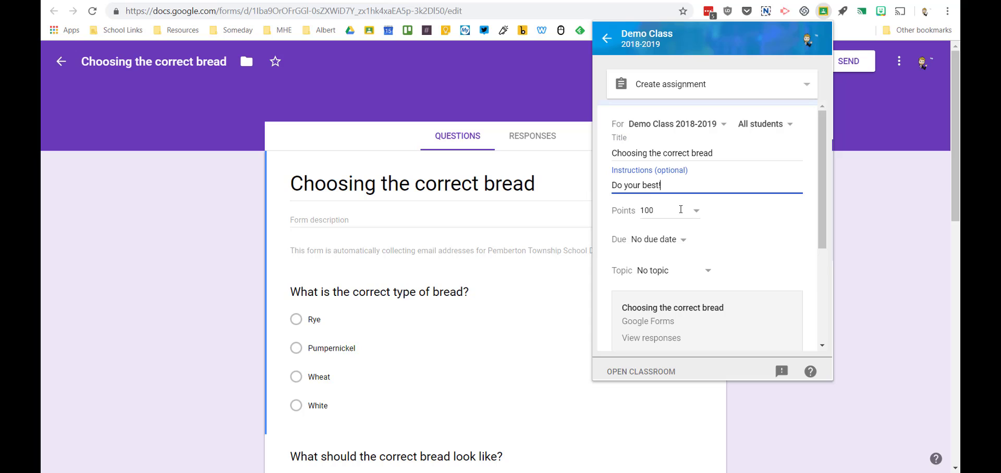
# Step: Turn on grade importing, check the alternative posting options, and assign the quiz to the class immediately
pyautogui.scroll(-2, 697, 250)
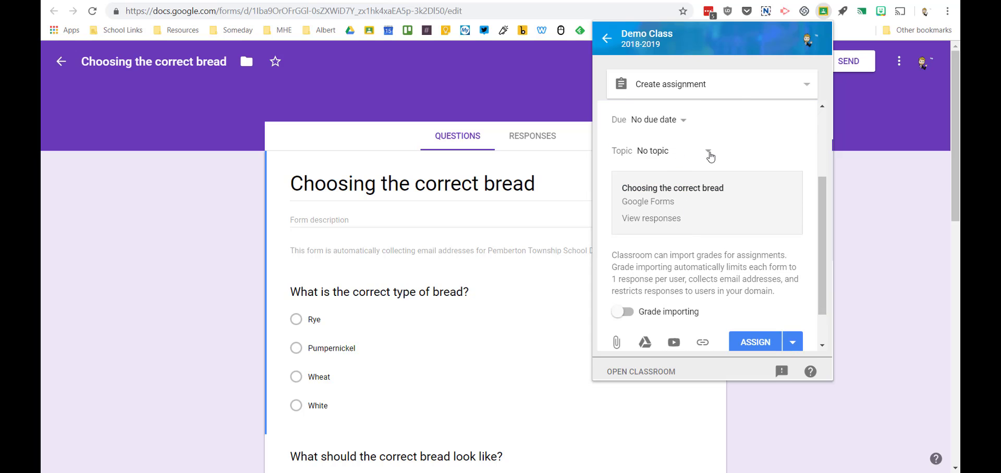
pyautogui.scroll(-1, 724, 214)
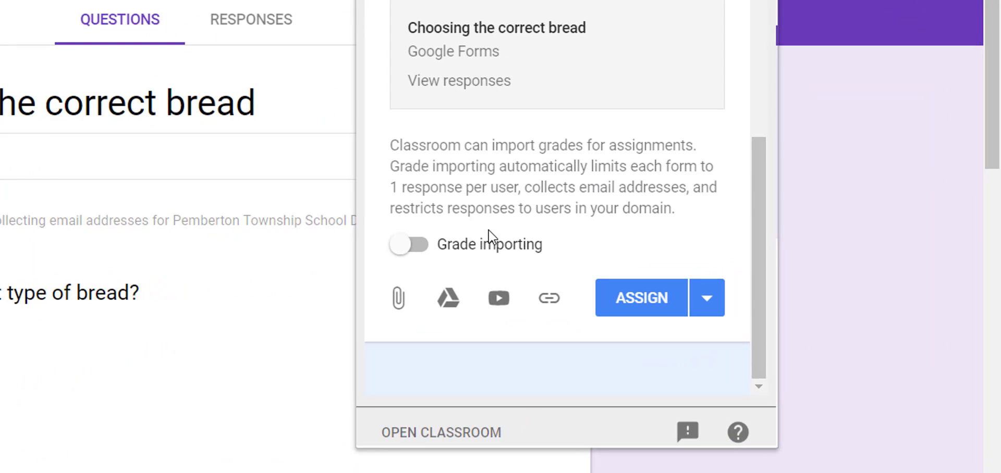
pyautogui.click(412, 249)
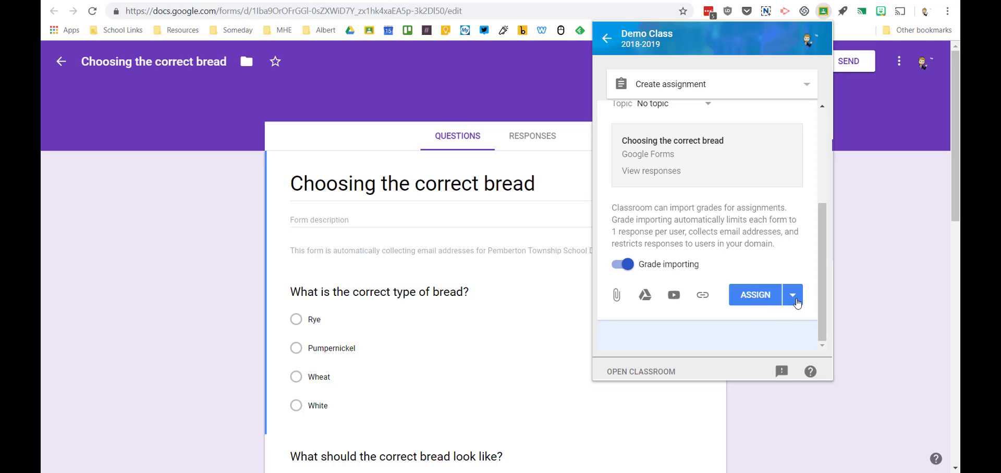
pyautogui.click(793, 297)
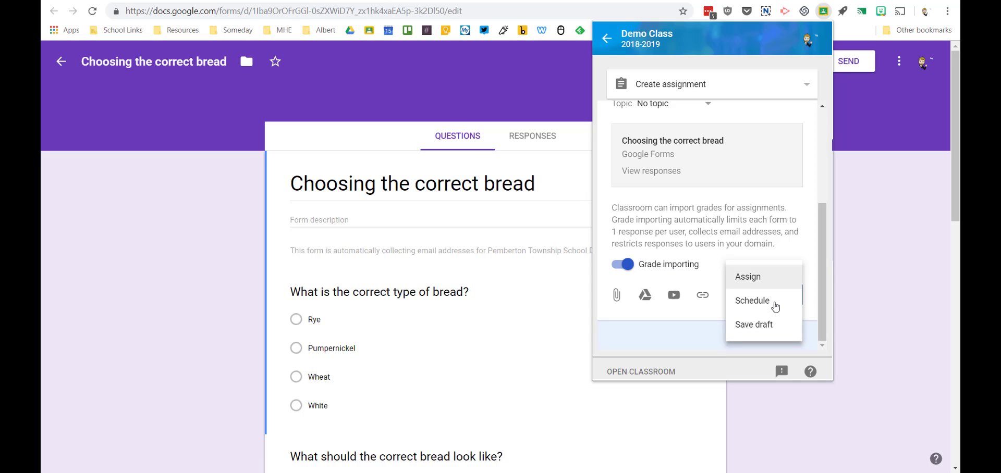
pyautogui.click(696, 235)
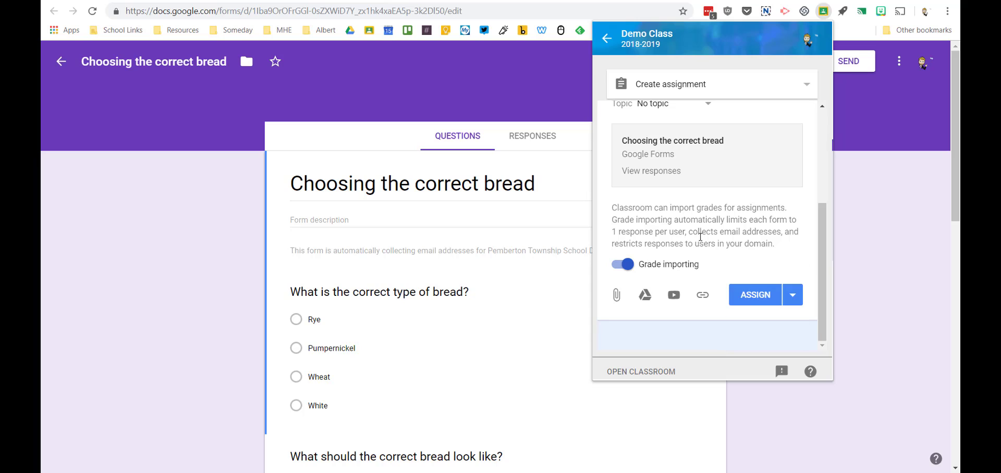
pyautogui.click(748, 296)
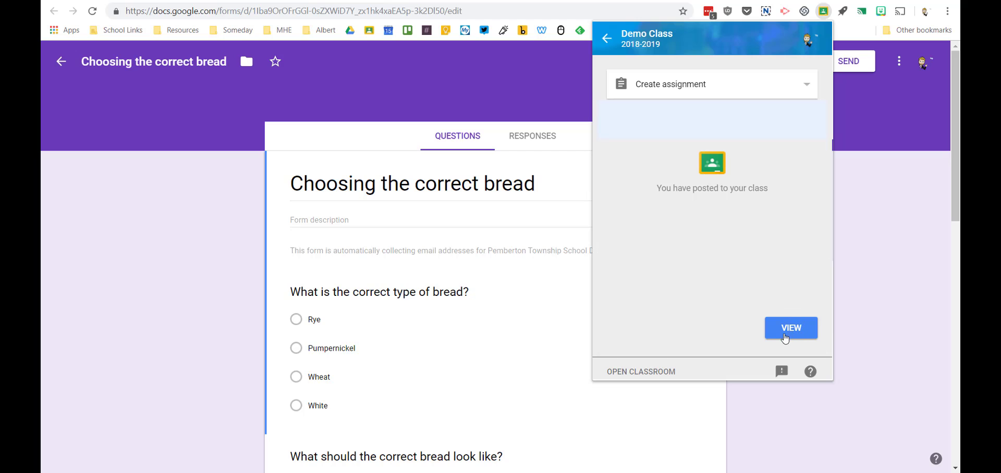
# Step: View the posted class in Classroom and expand the "Choosing the correct bread" assignment in its classwork list
pyautogui.click(786, 335)
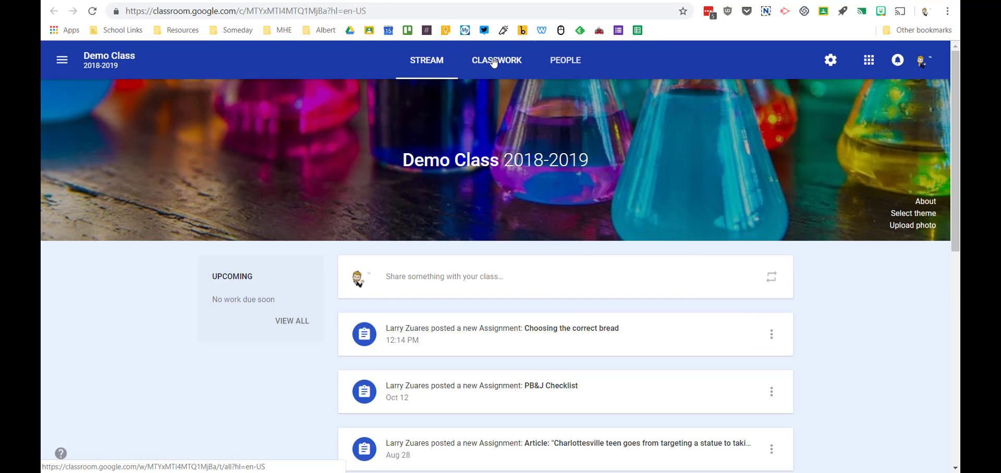
pyautogui.click(494, 63)
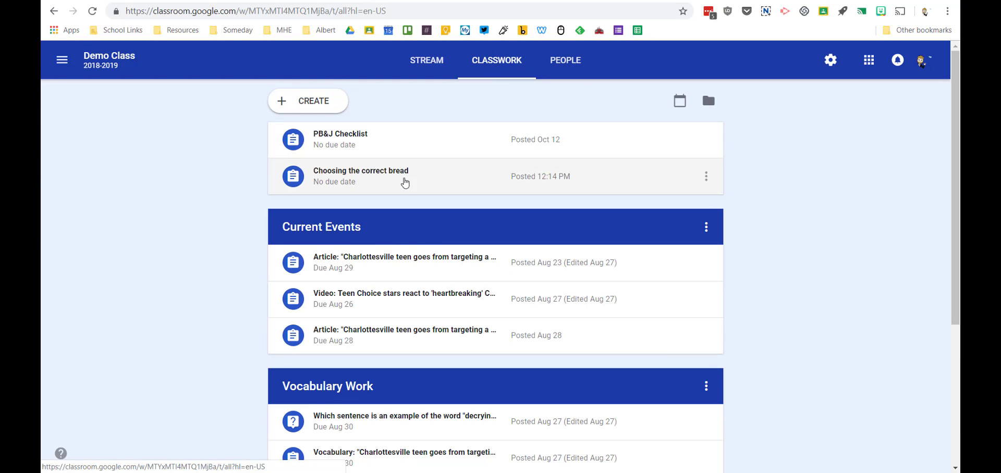
pyautogui.click(404, 182)
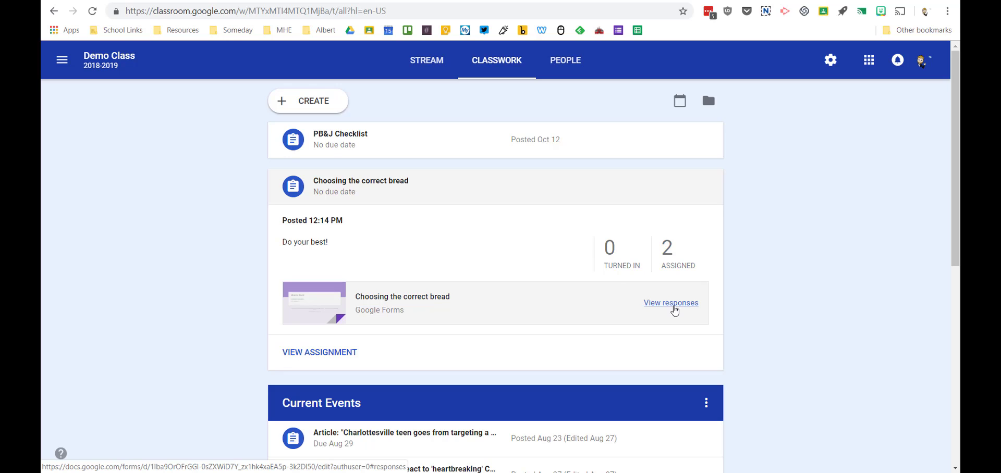
# Step: Open the form responses from the Classroom assignment and create a linked spreadsheet for them
pyautogui.click(672, 308)
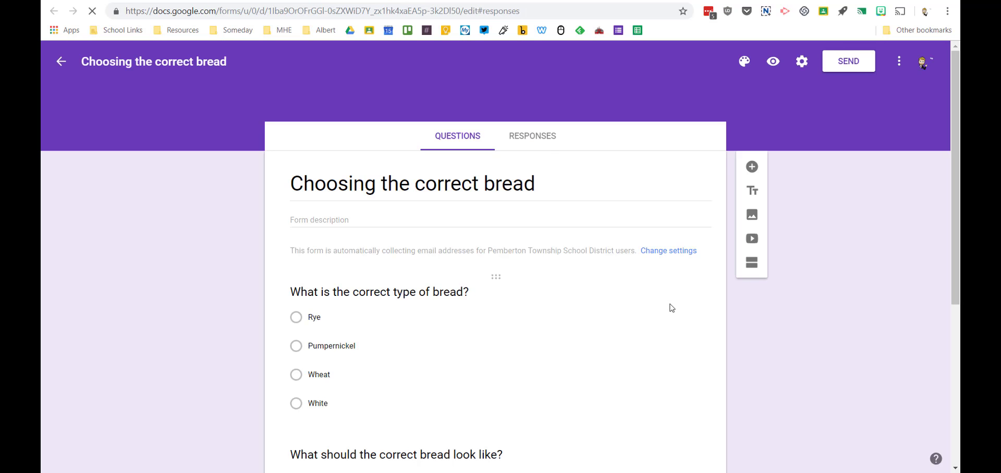
pyautogui.click(541, 144)
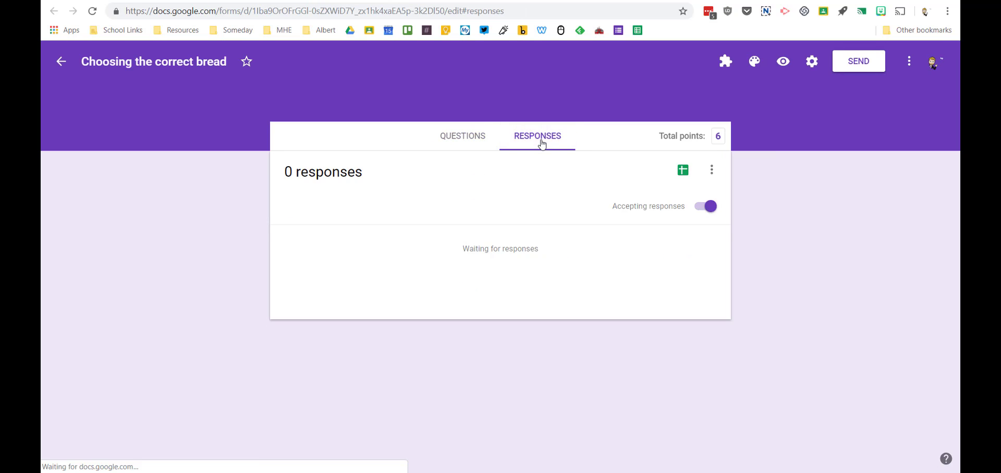
pyautogui.click(685, 174)
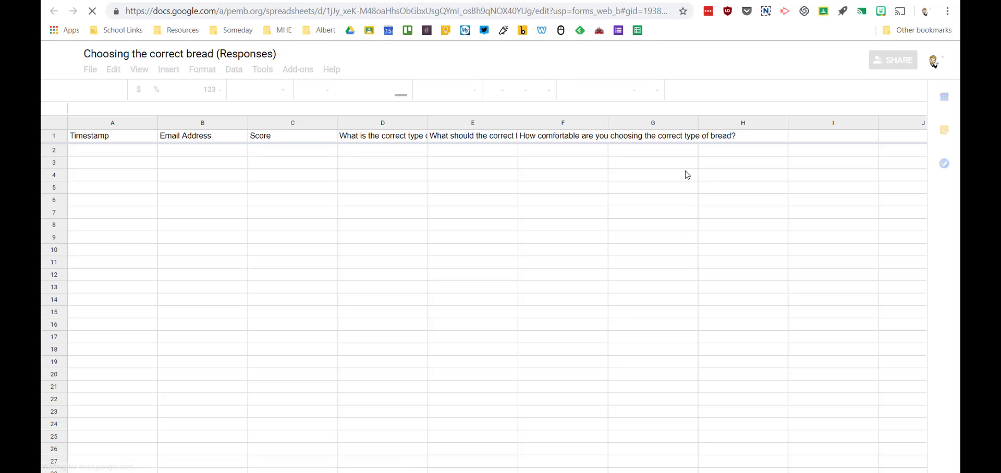